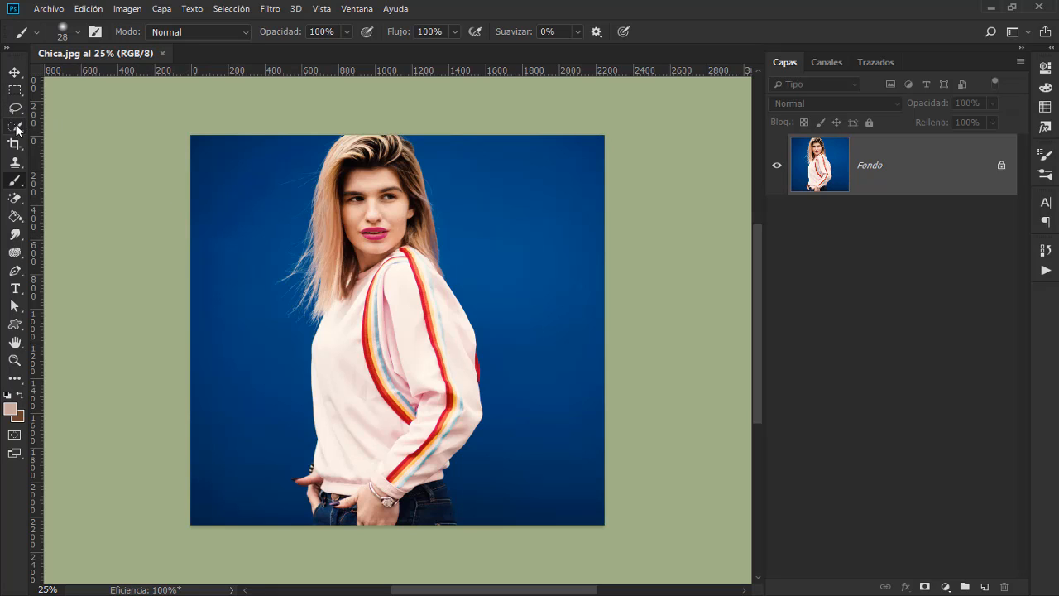
Step: Select the woman with Select Subject and open the selection in Select and Mask
left_click_drag(15, 126, 93, 129)
left_click(120, 130)
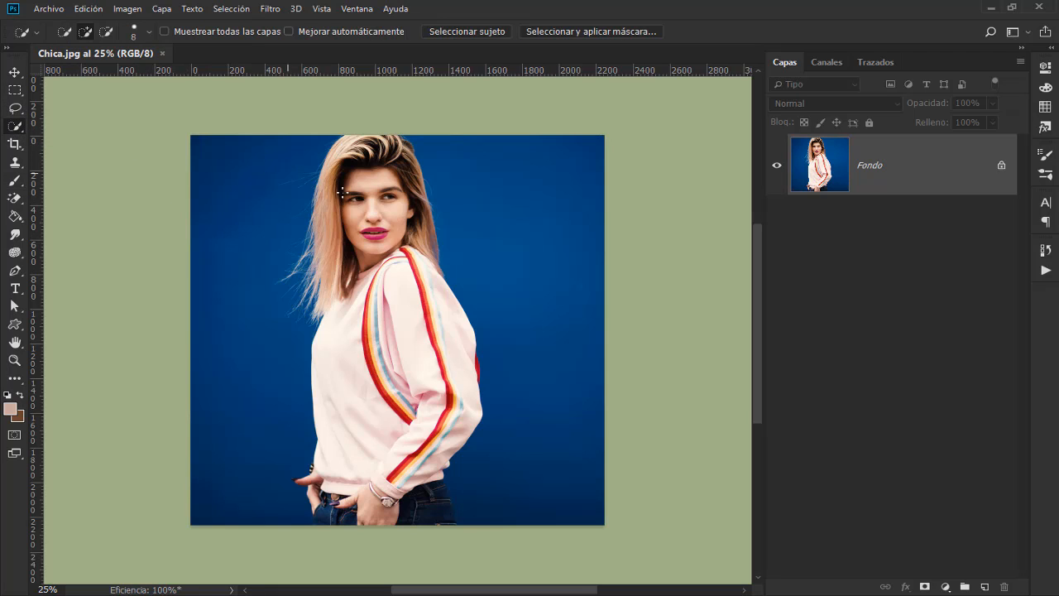
left_click(486, 31)
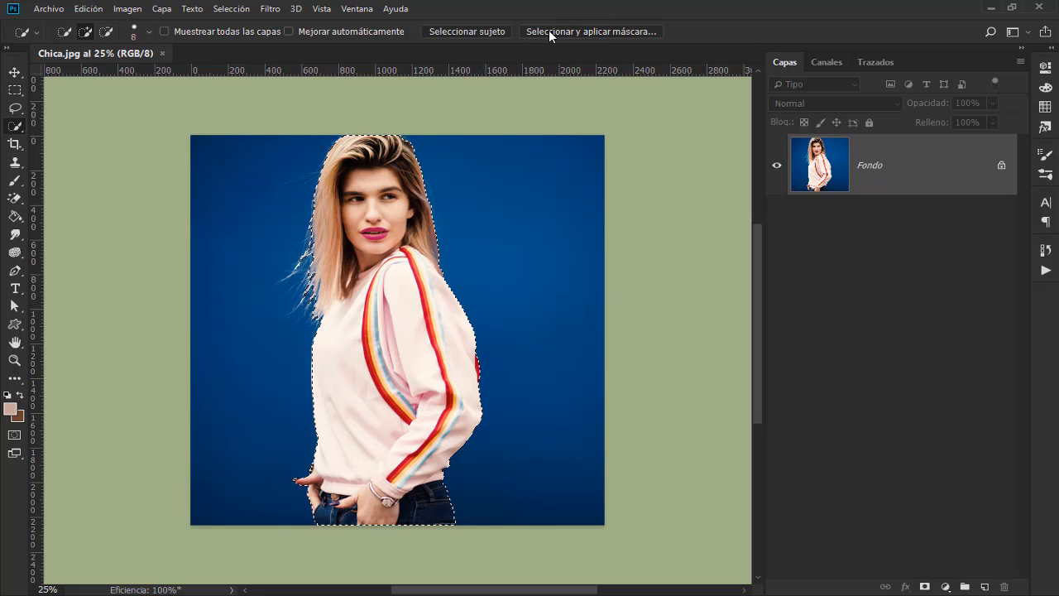
left_click(611, 31)
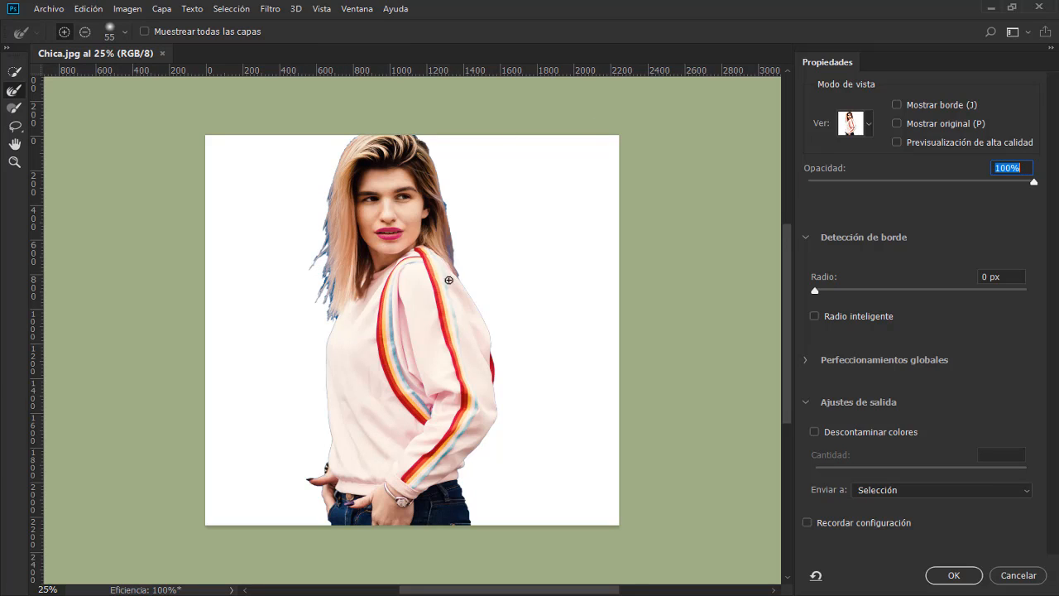
Step: Enable Smart Radius and brush the Refine Edge brush along the hair outline on the image's left side
key("ctrl+plus")
key("ctrl+plus")
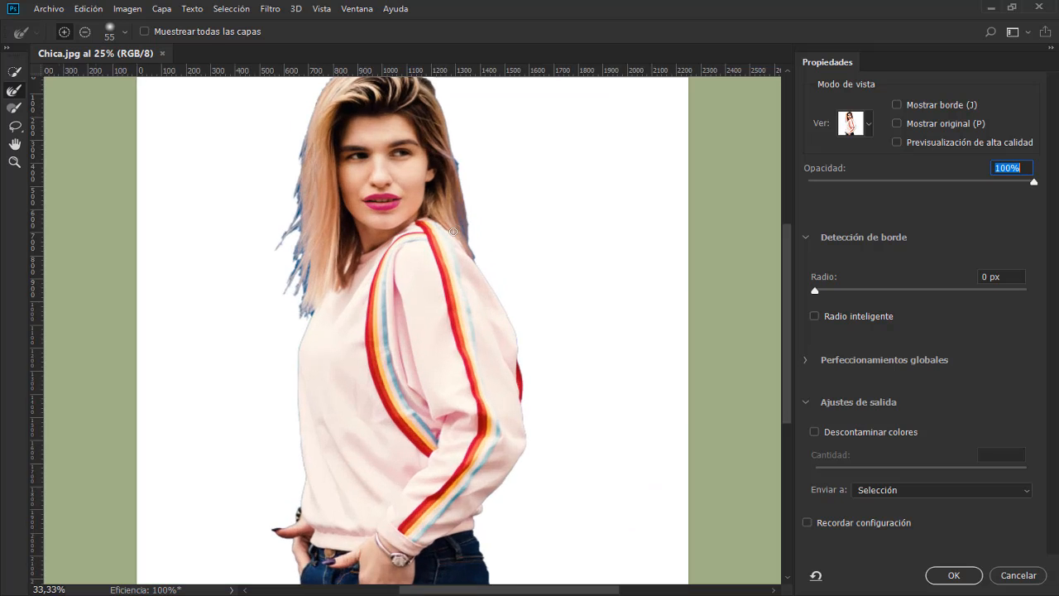
left_click_drag(307, 273, 350, 436)
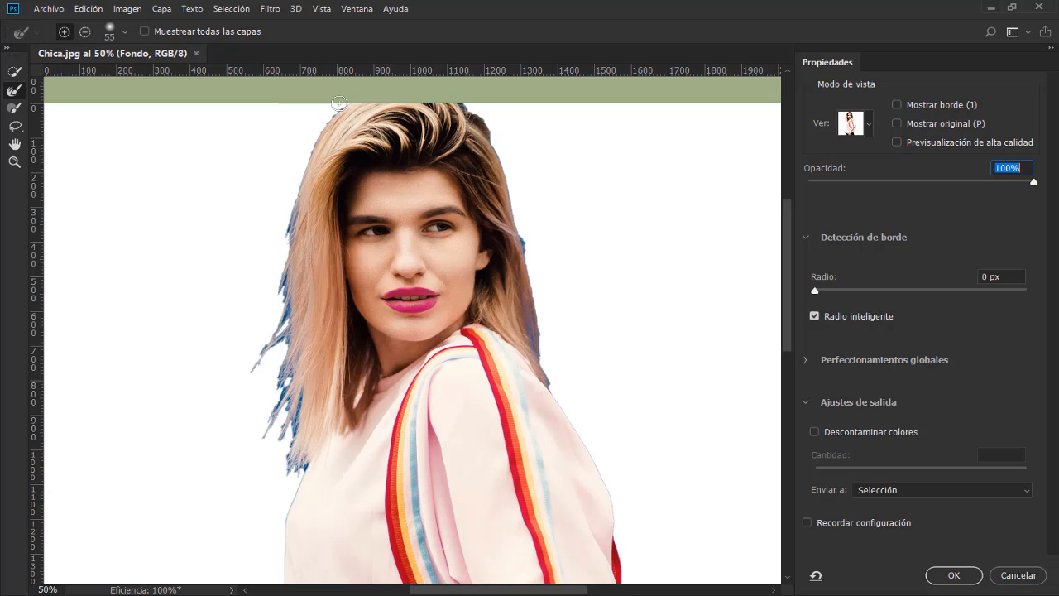
mouse_move(348, 102)
left_mouse_down()
mouse_move(291, 191)
mouse_move(272, 291)
mouse_move(286, 296)
mouse_move(254, 366)
mouse_move(281, 338)
mouse_move(274, 389)
mouse_move(285, 387)
mouse_move(294, 418)
mouse_move(289, 468)
left_mouse_up()
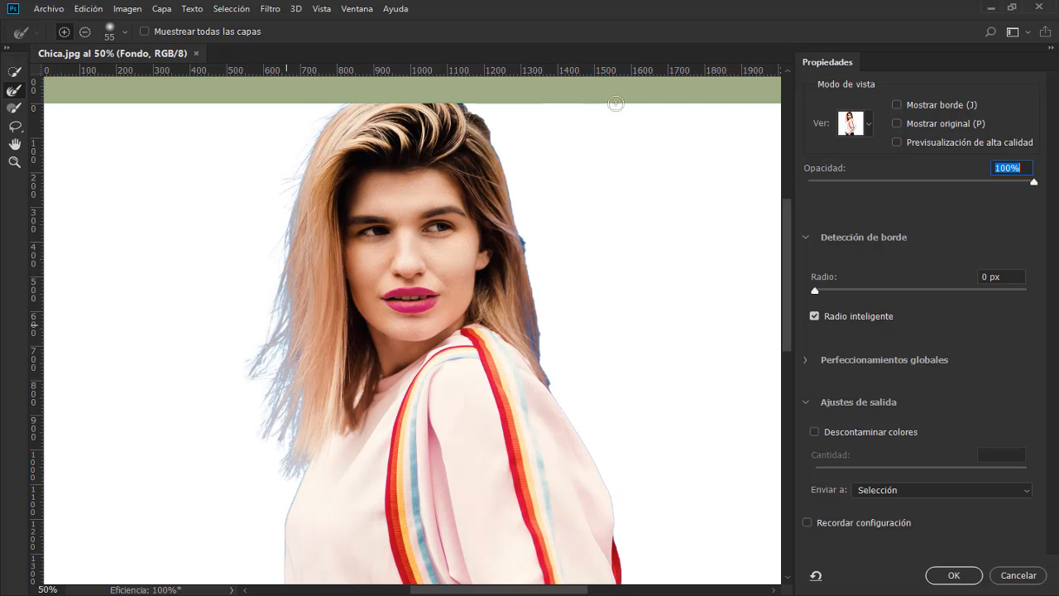
Step: Preview the cutout on black, return to the white view and refine the hair edge on the image's right side
left_click(867, 125)
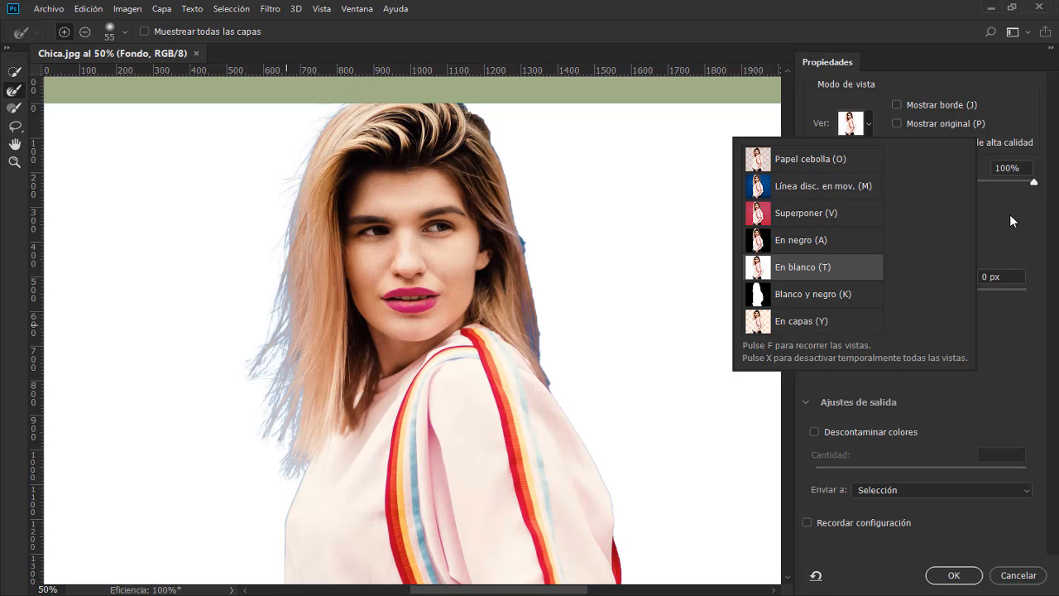
left_click(1010, 213)
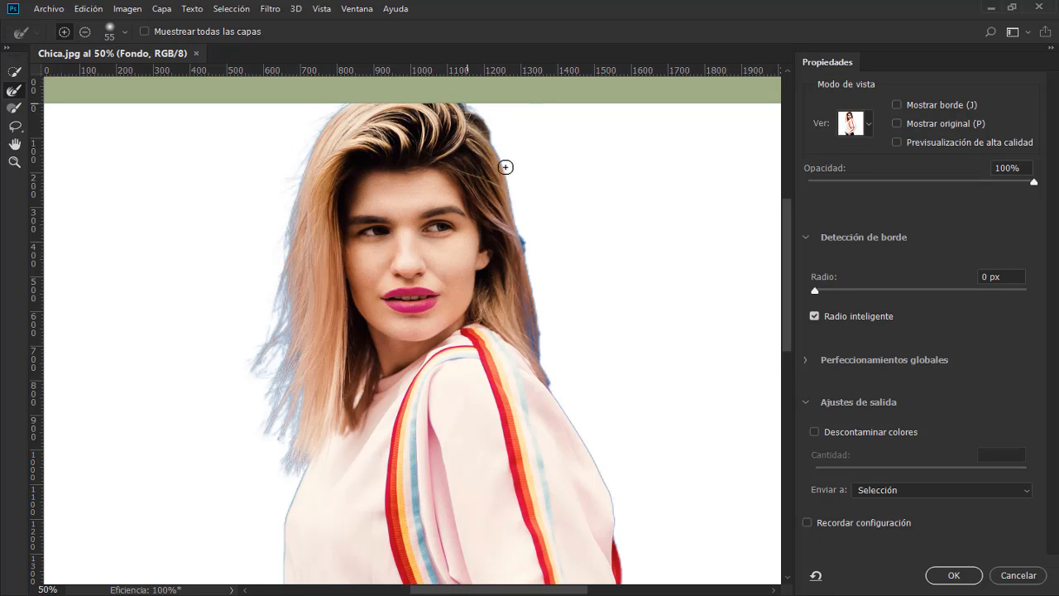
mouse_move(539, 335)
left_mouse_down()
mouse_move(529, 324)
mouse_move(548, 375)
left_mouse_up()
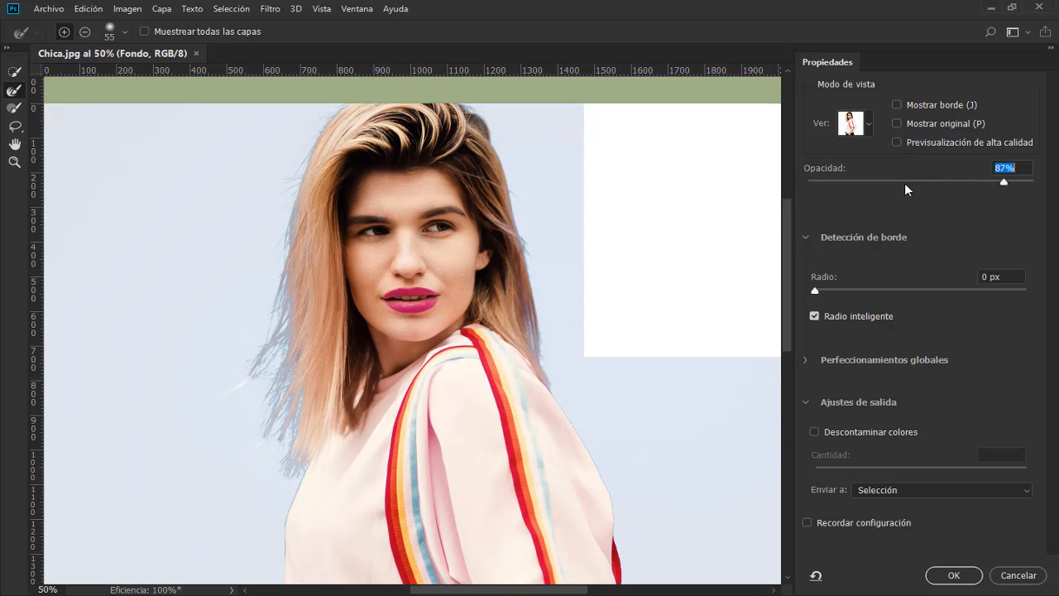
Step: Brush the loose hair strands into the selection at 21% view opacity, and restore the view opacity to 100%
left_click(902, 185)
left_click(869, 186)
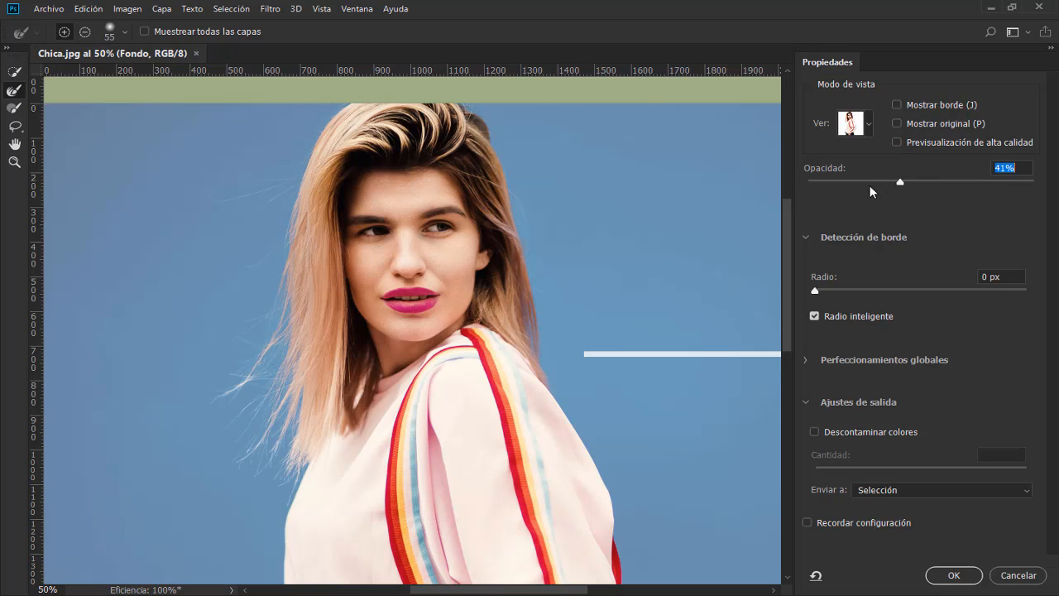
left_click(856, 183)
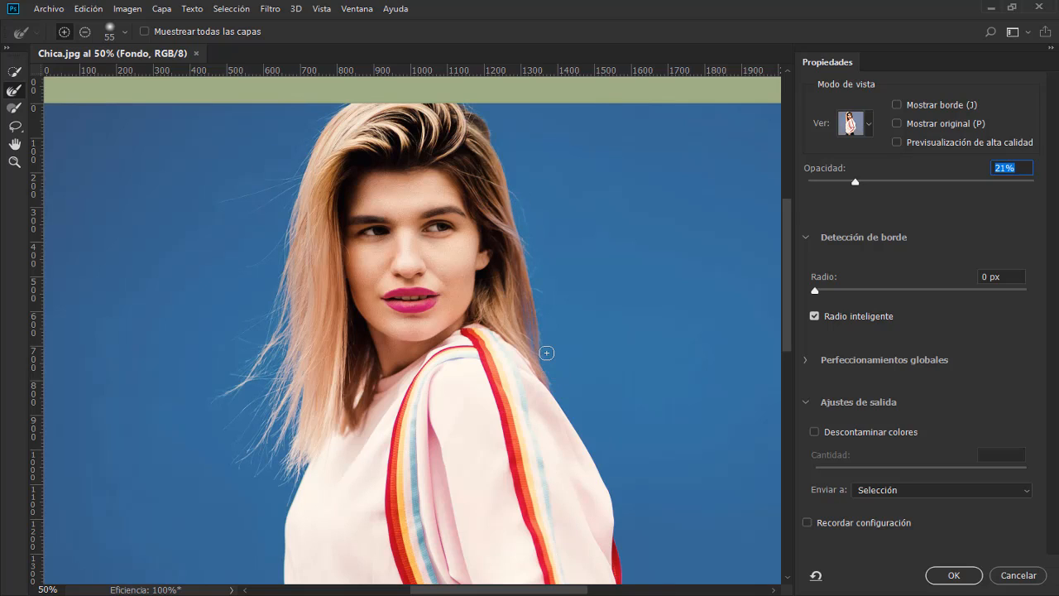
left_click(678, 212)
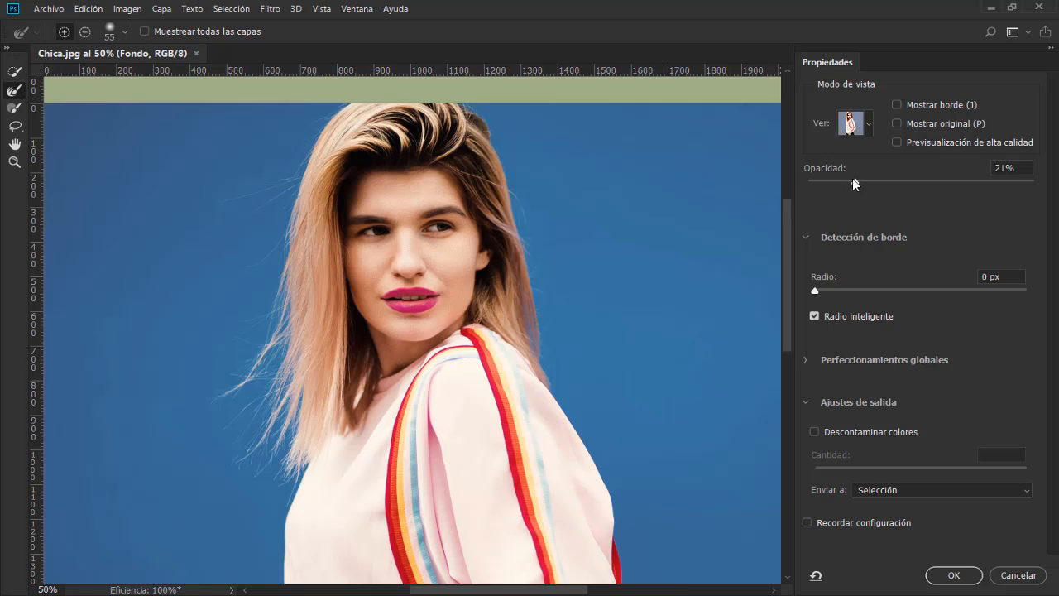
left_click_drag(854, 179, 851, 180)
left_click_drag(957, 192, 1047, 184)
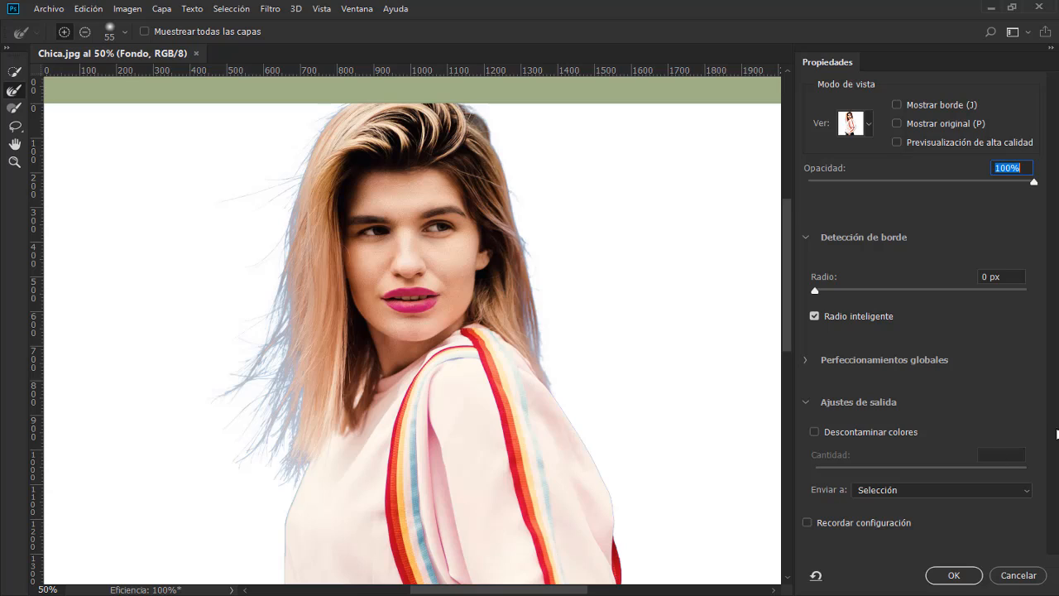
Step: Decontaminate the edge colours at 100% and output the cutout to a new layer with a layer mask
left_click(815, 432)
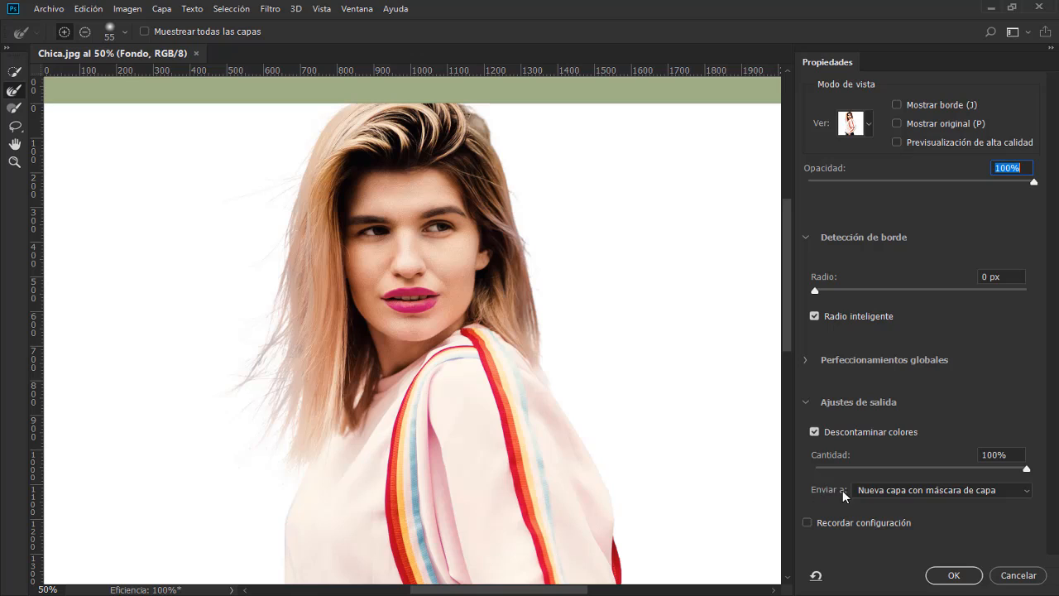
left_click(1028, 495)
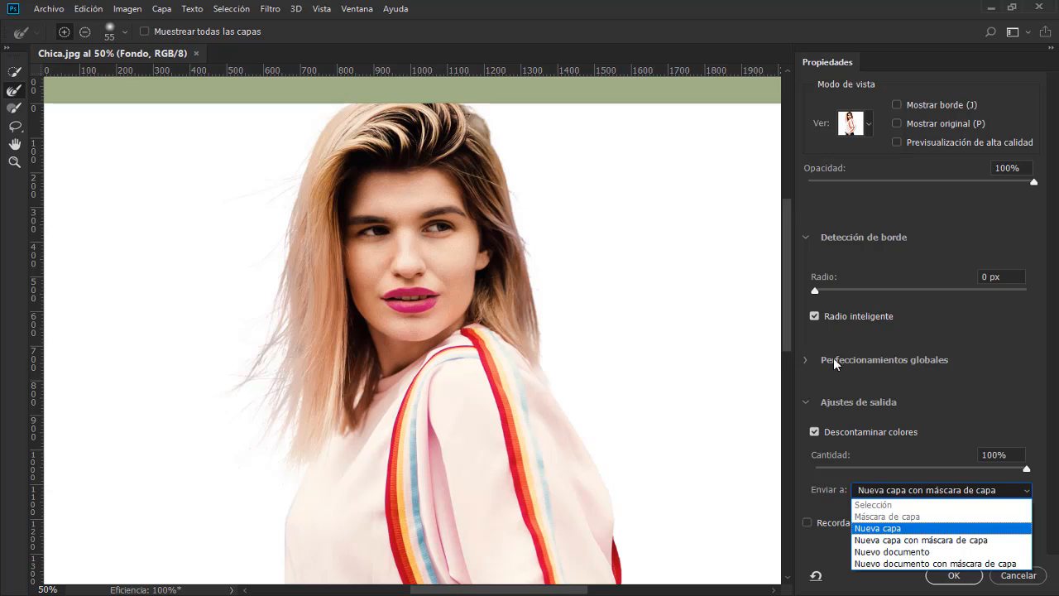
left_click(970, 411)
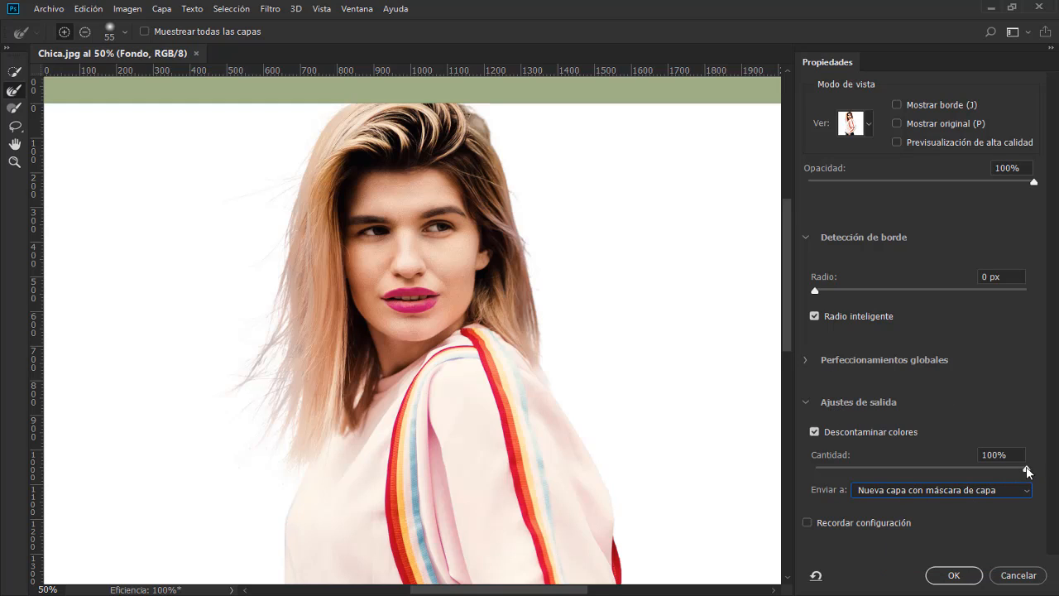
left_click_drag(1028, 473, 1026, 472)
left_click_drag(951, 470, 911, 473)
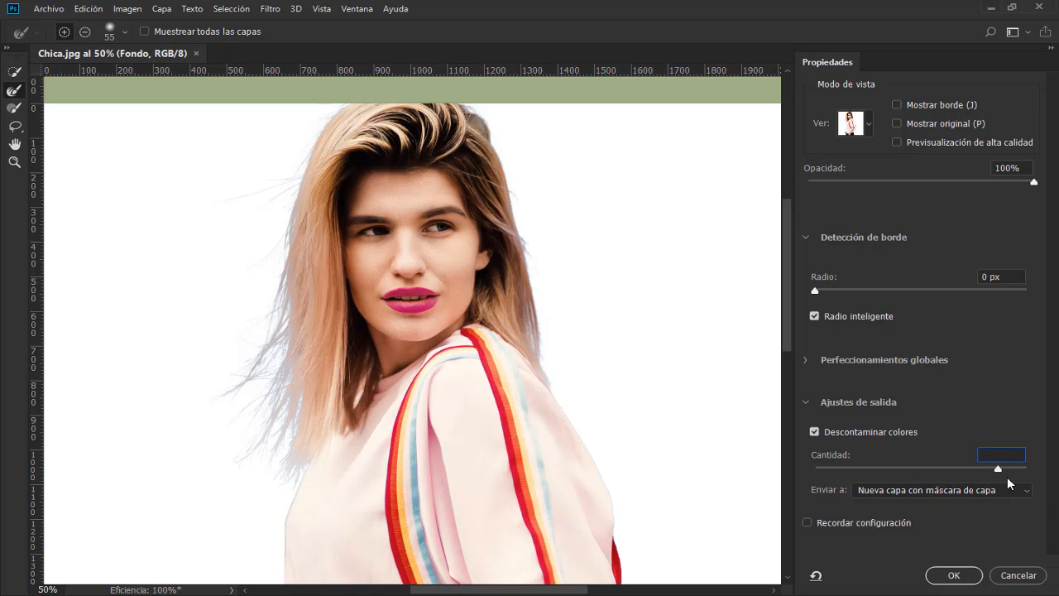
left_click_drag(1008, 478, 1043, 478)
left_click(954, 576)
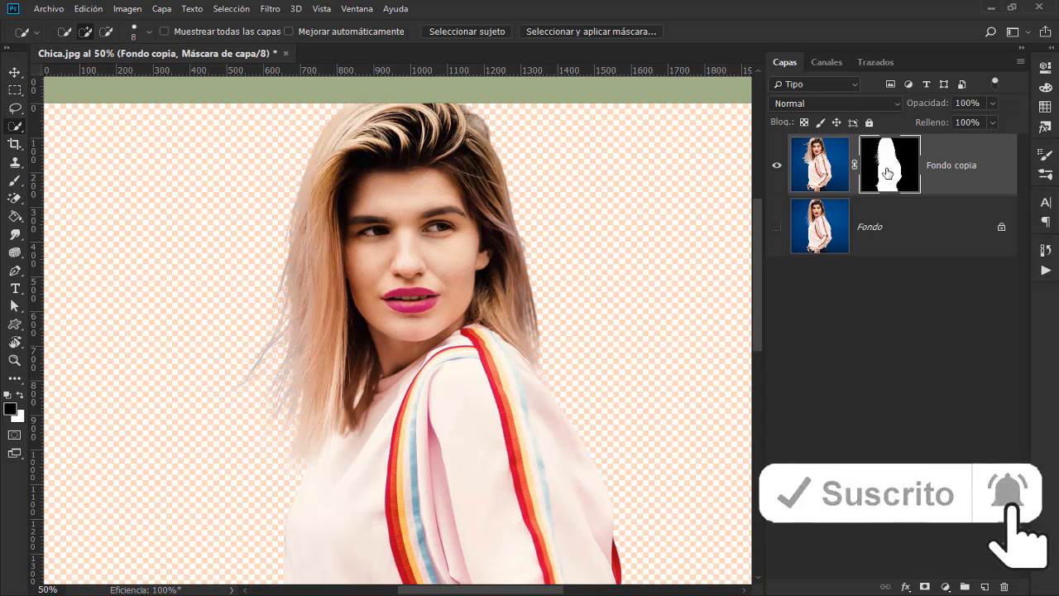
Step: Disable and delete the layer mask of the Fondo copia layer
right_click(887, 174)
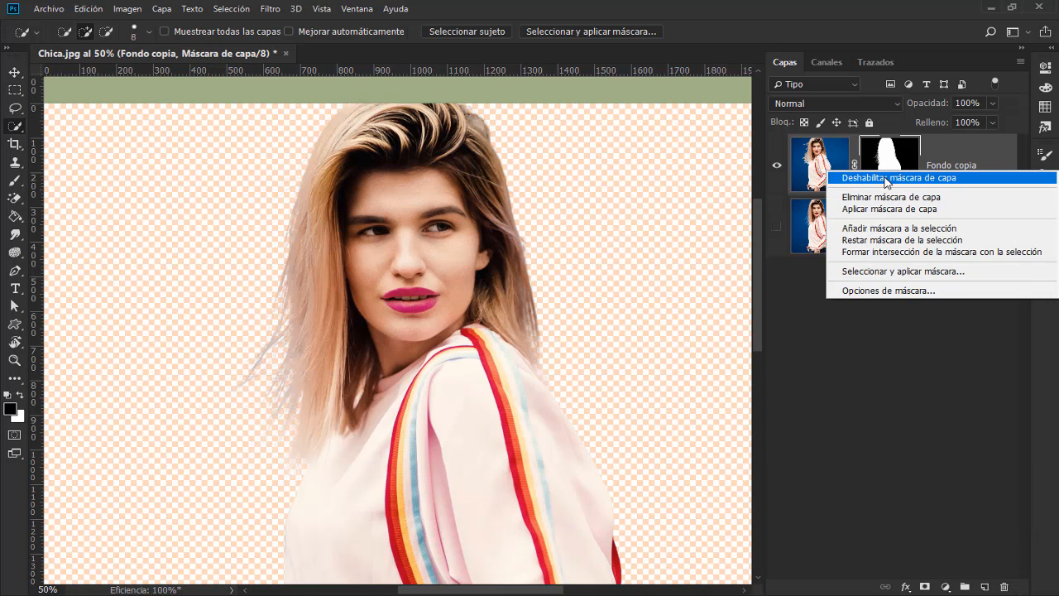
left_click(886, 178)
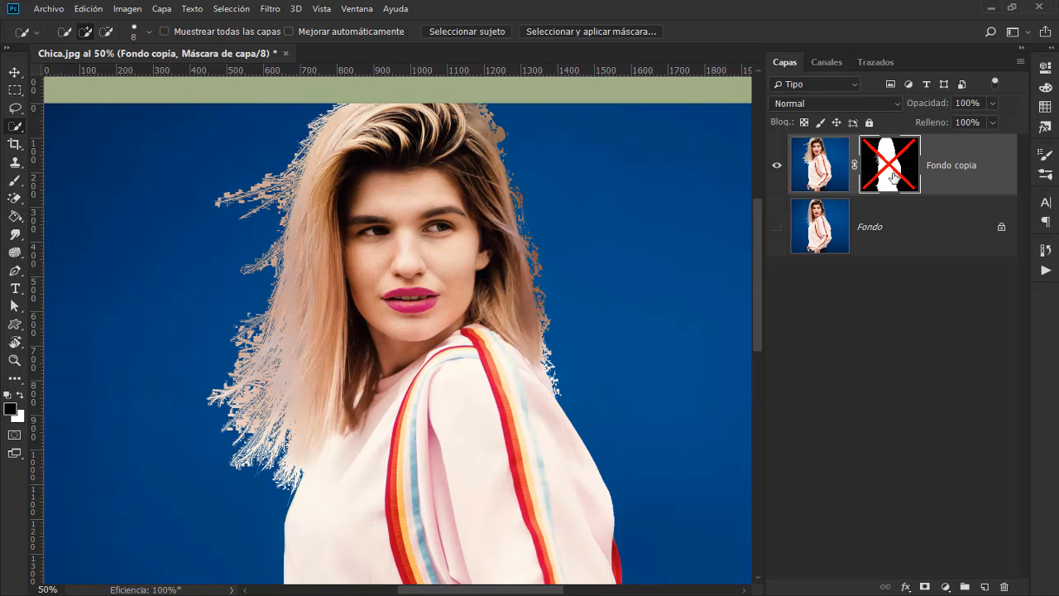
right_click(894, 177)
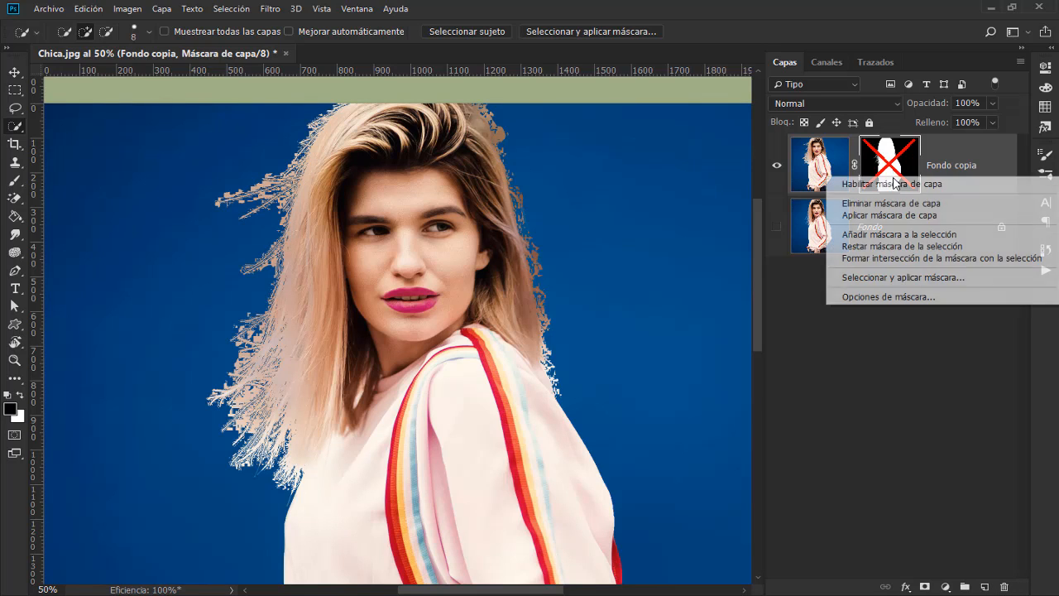
left_click(922, 204)
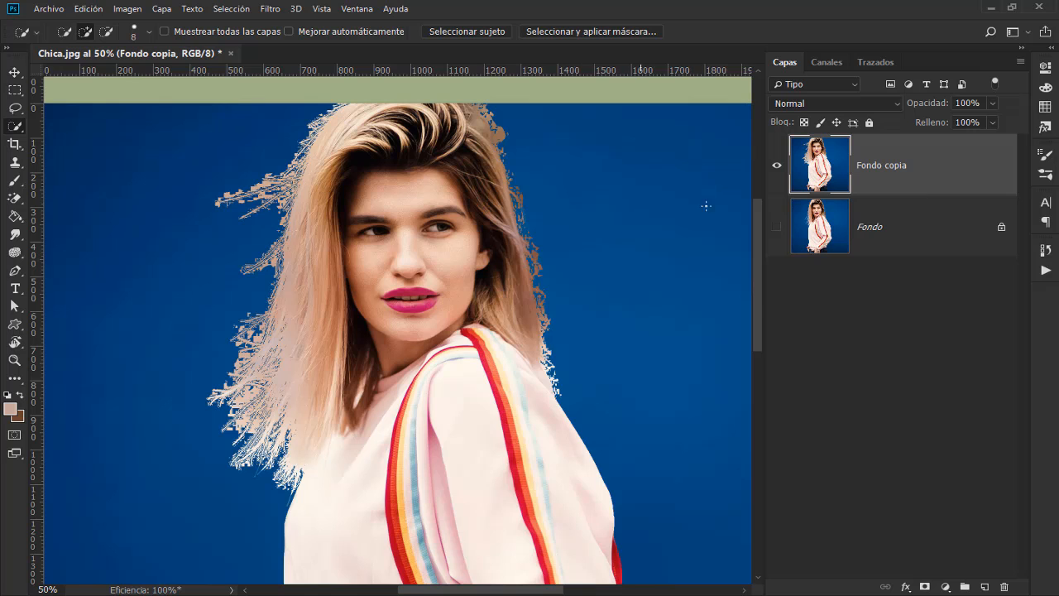
Step: Compare the decontaminated Fondo copia layer with the original Fondo by switching their visibility
left_click(777, 165)
left_click(778, 227)
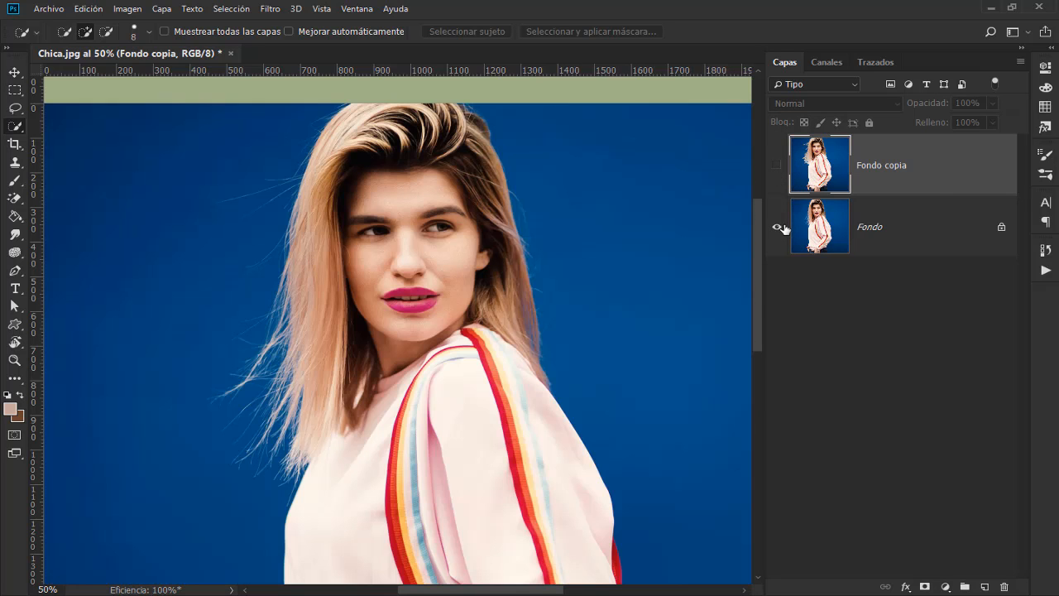
left_click(777, 165)
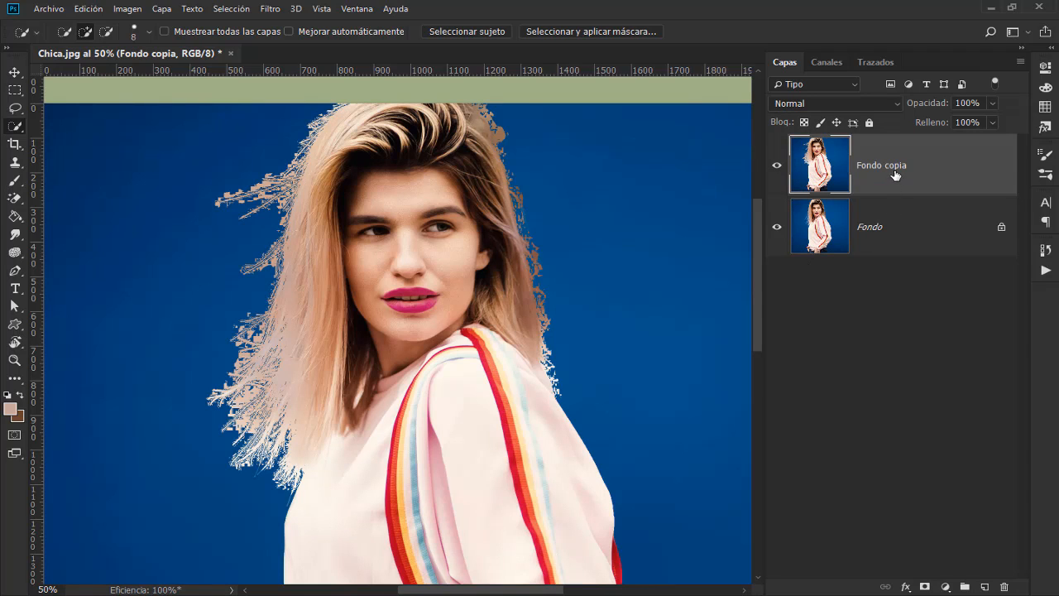
left_click(778, 165)
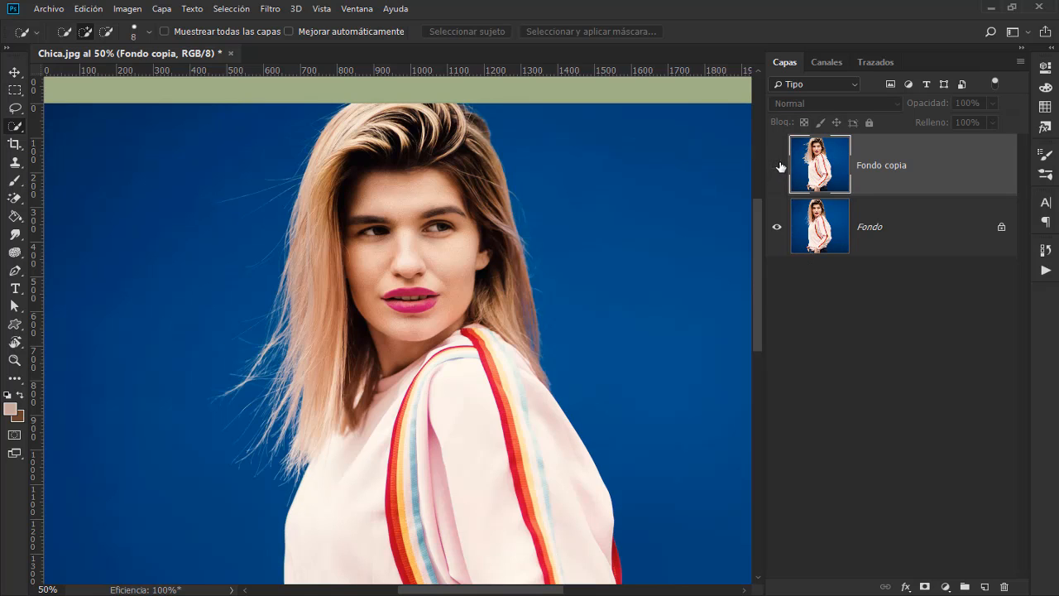
left_click(778, 165)
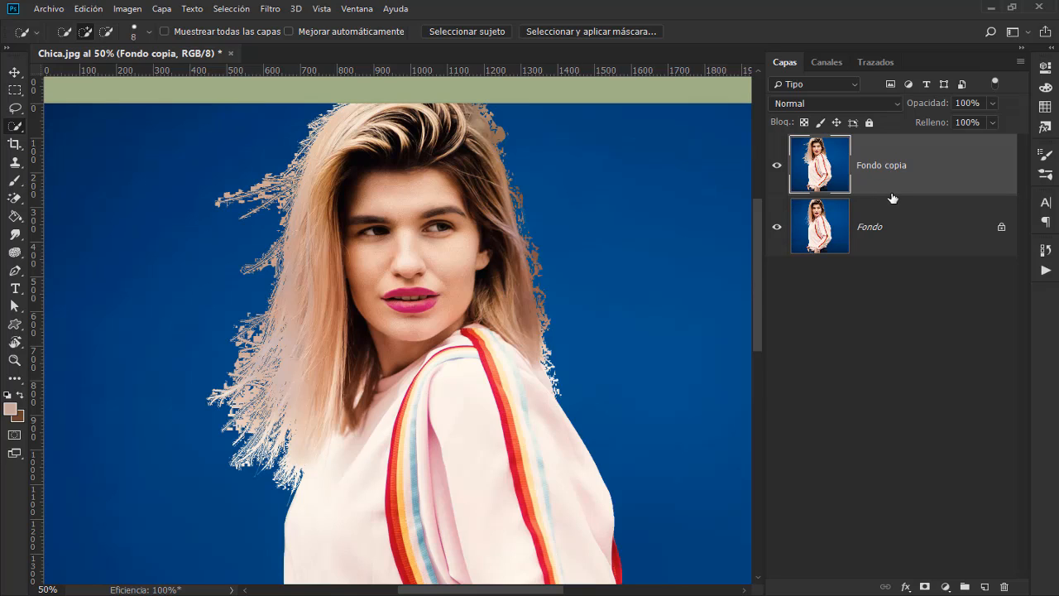
Step: Undo the mask's disabling and deletion by reverting to the Seleccionar y aplicar máscara history state
left_click(1045, 250)
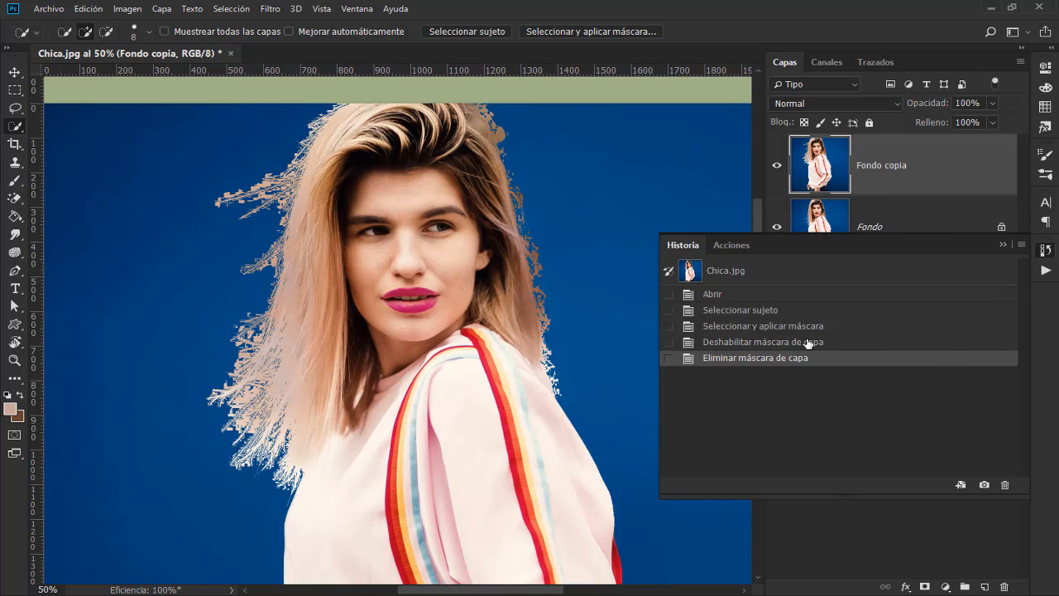
left_click(933, 319)
left_click(1045, 249)
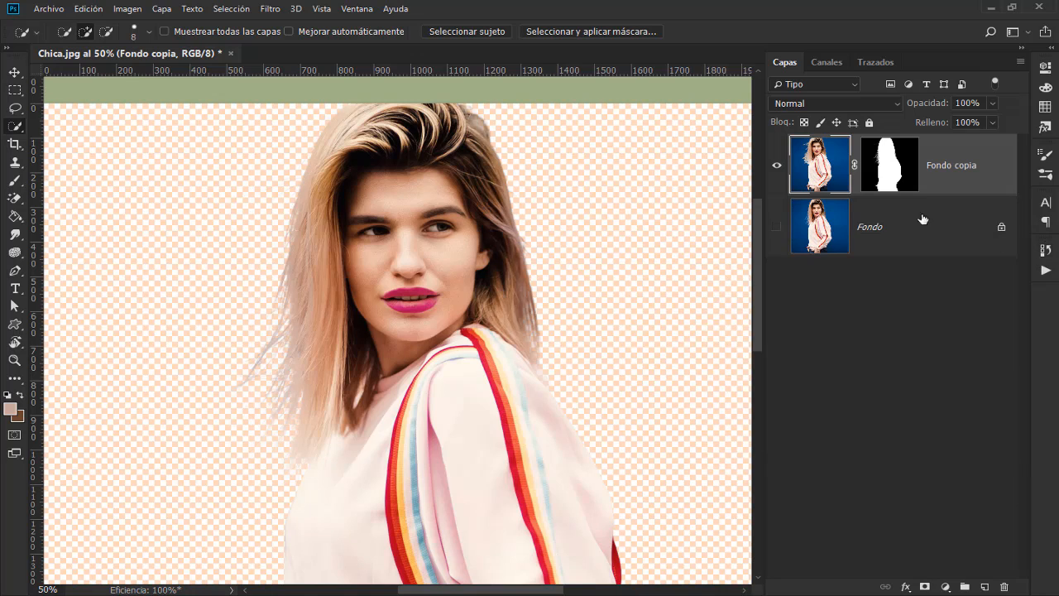
Step: Leave only the Fondo layer visible and rename the masked copy as Desc. color
left_click(779, 227)
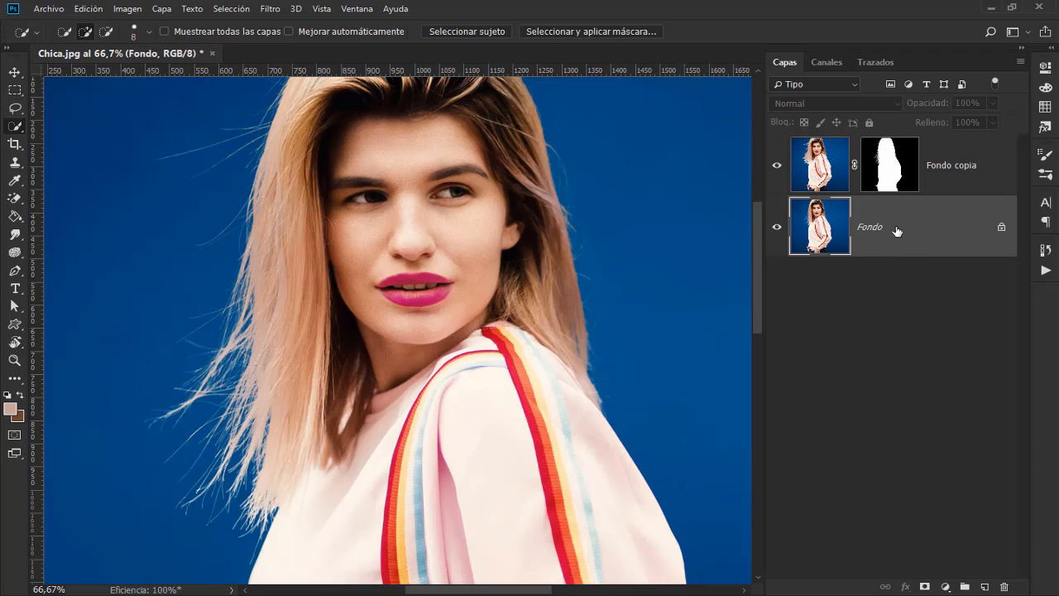
left_click(779, 168)
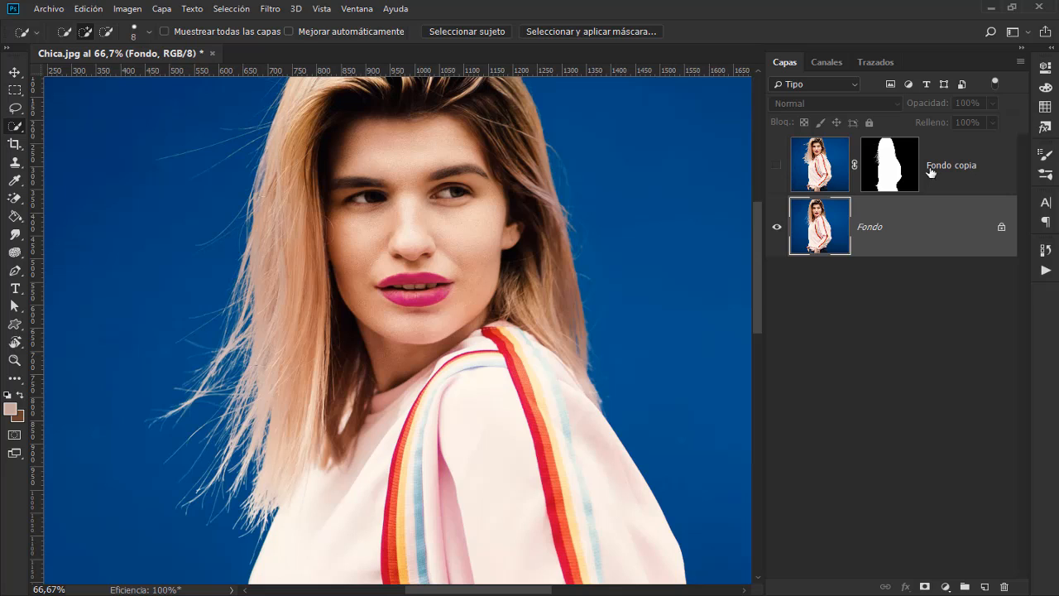
double_click(953, 165)
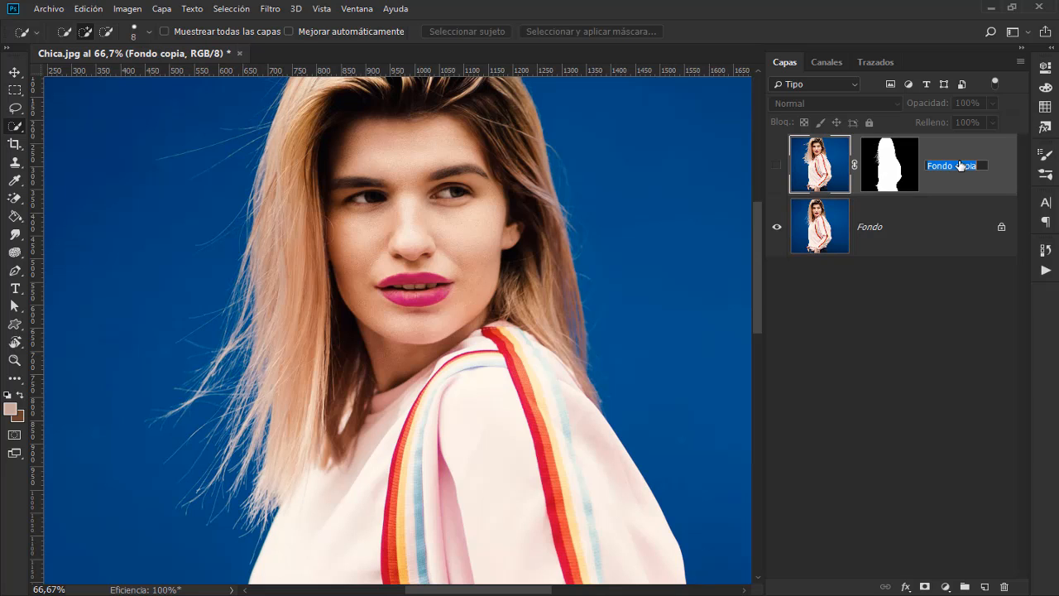
type("Desc. color")
left_click(948, 195)
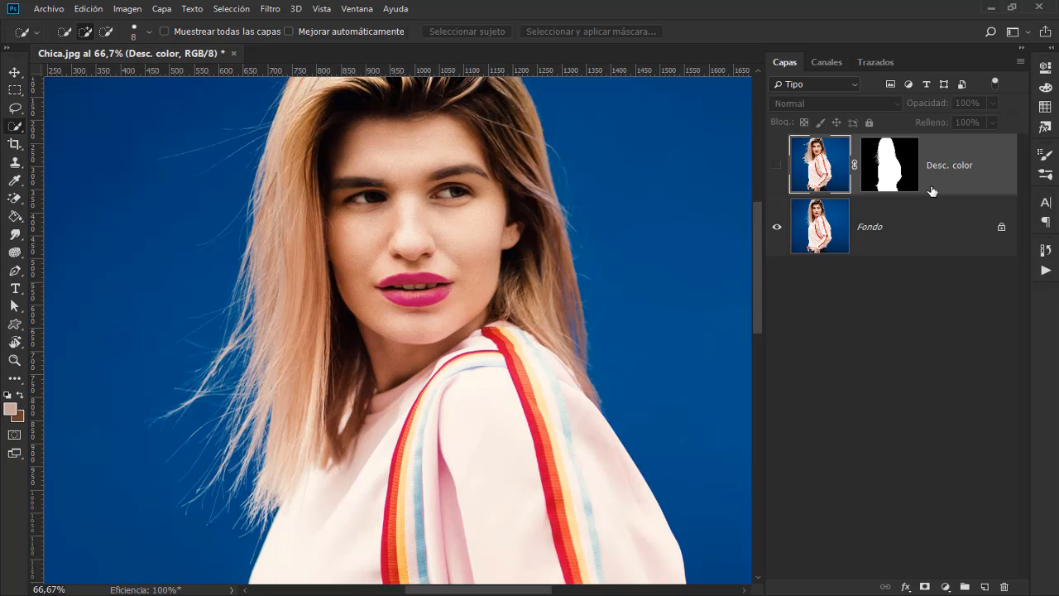
Step: Duplicate the Fondo layer and load the Desc. color layer's mask as a selection
left_click(897, 239)
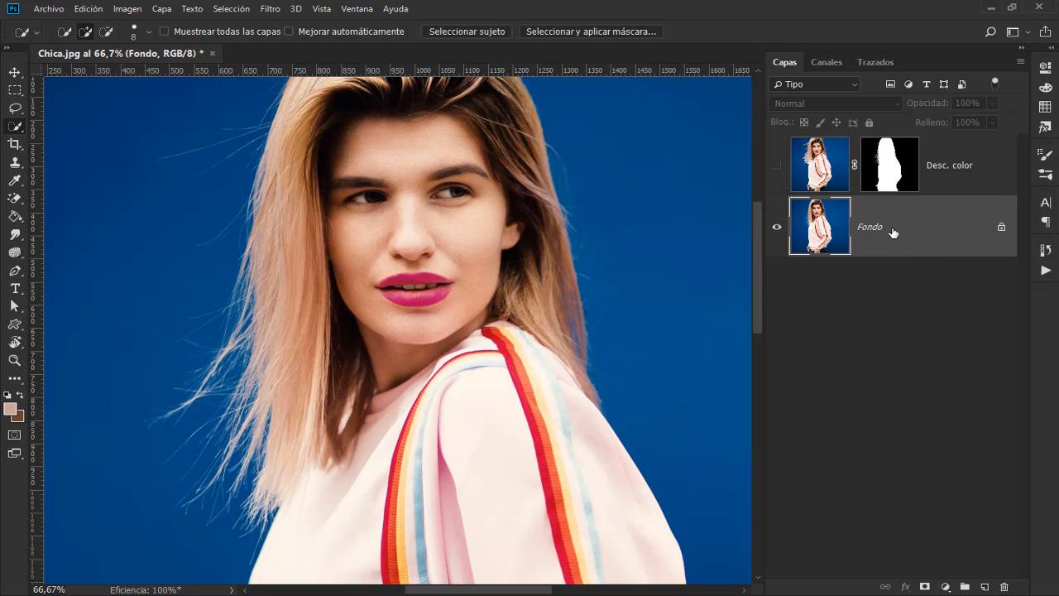
left_click_drag(893, 233, 985, 587)
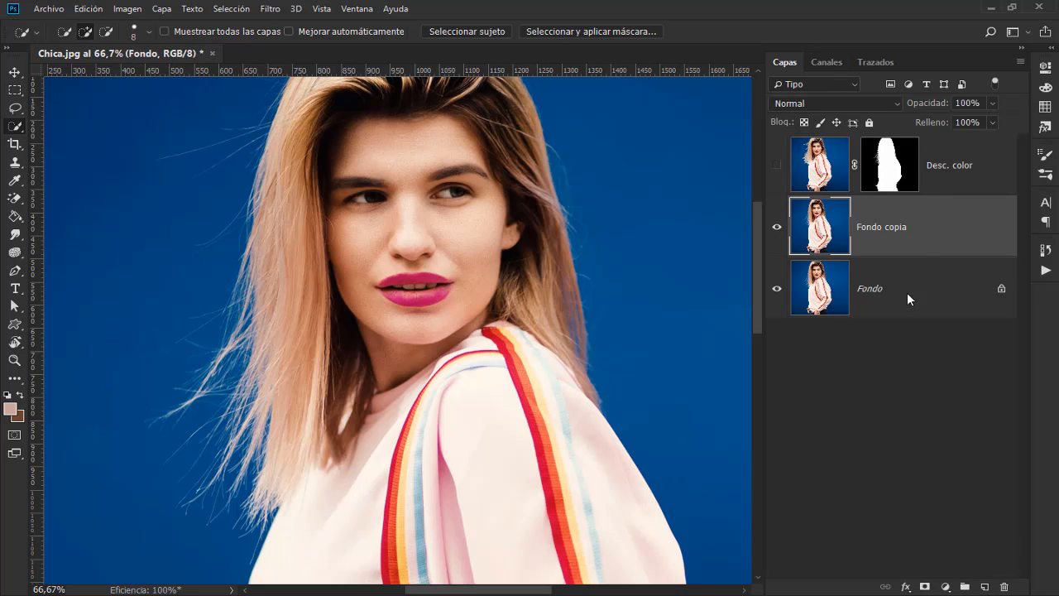
left_click(891, 170, "ctrl")
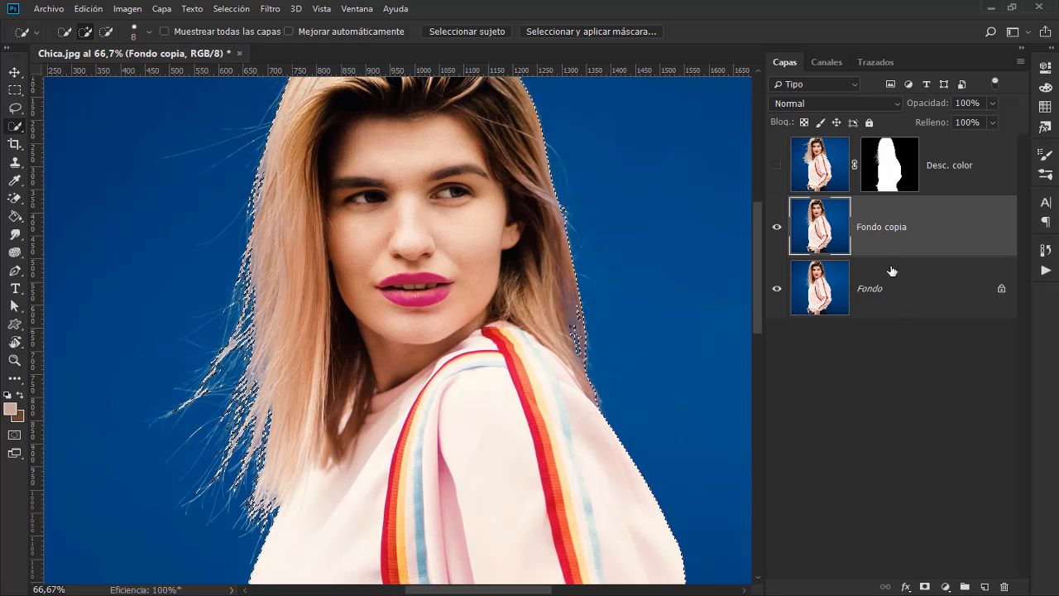
Step: Mask the Fondo copia layer with the active selection and rename the layer Recorte
left_click(926, 587)
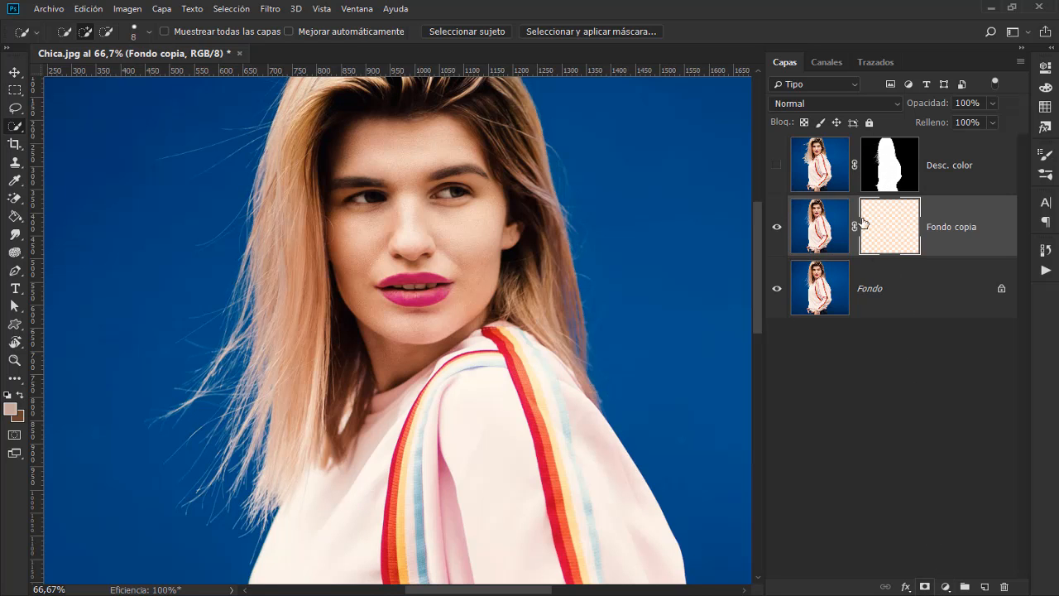
double_click(954, 234)
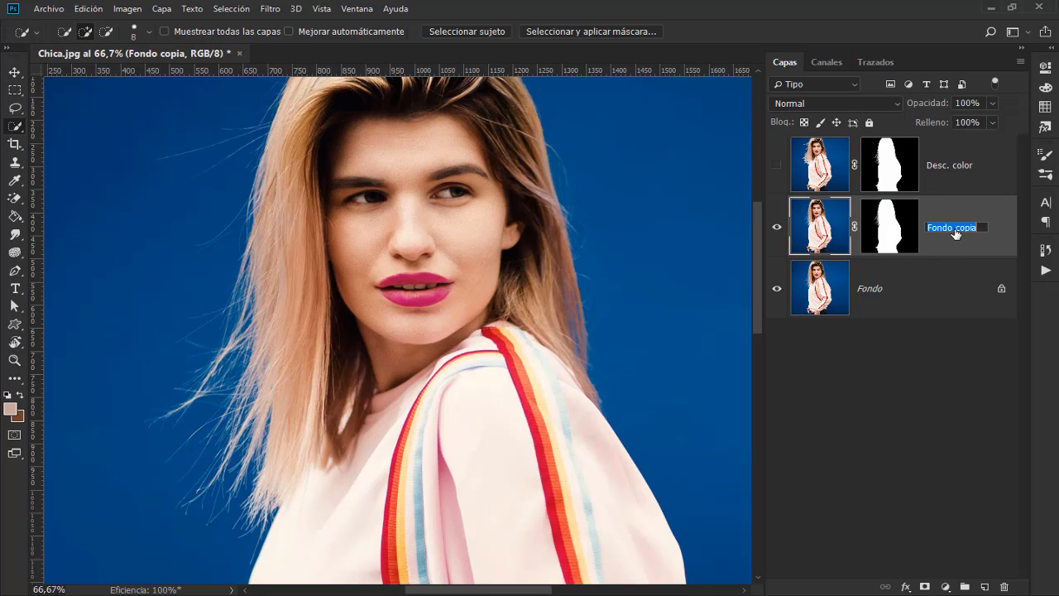
type("Recorte")
key("Return")
Step: Hide the Fondo layer and compare the Recorte cutout with and without the Desc. color layer
left_click(777, 289)
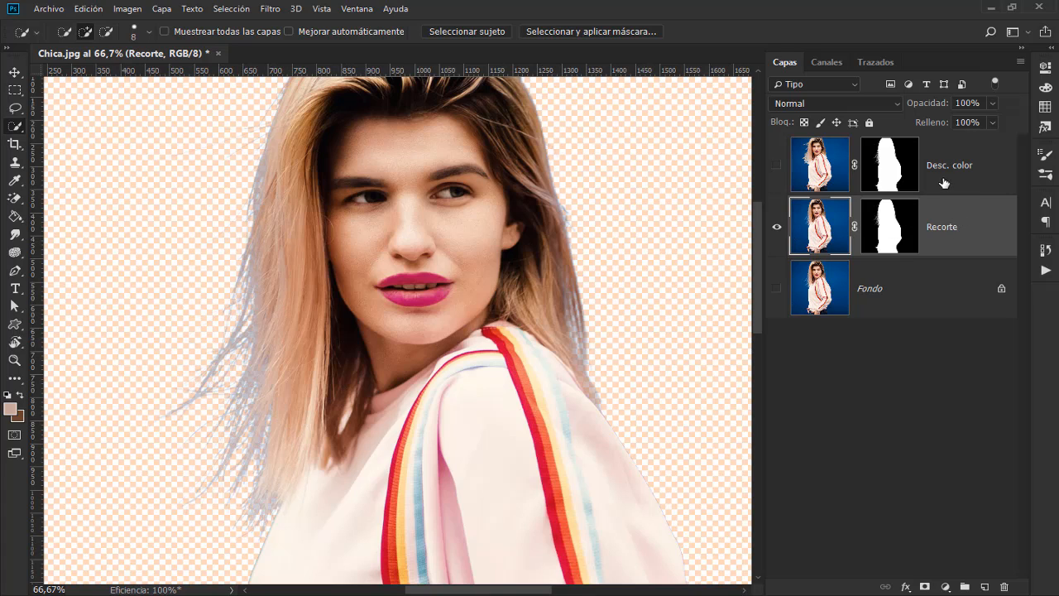
left_click(782, 168)
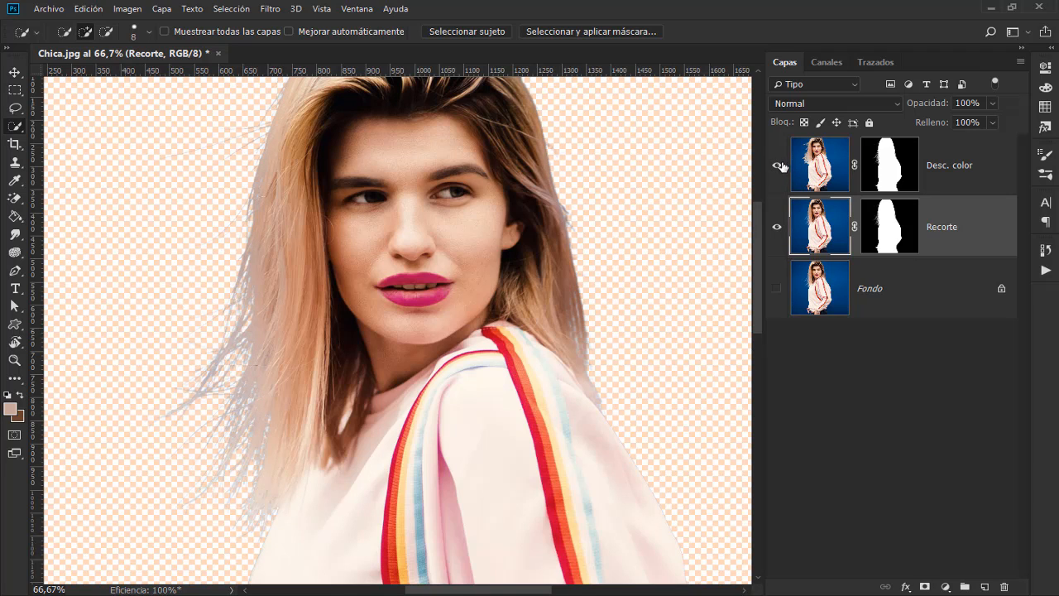
left_click(777, 166)
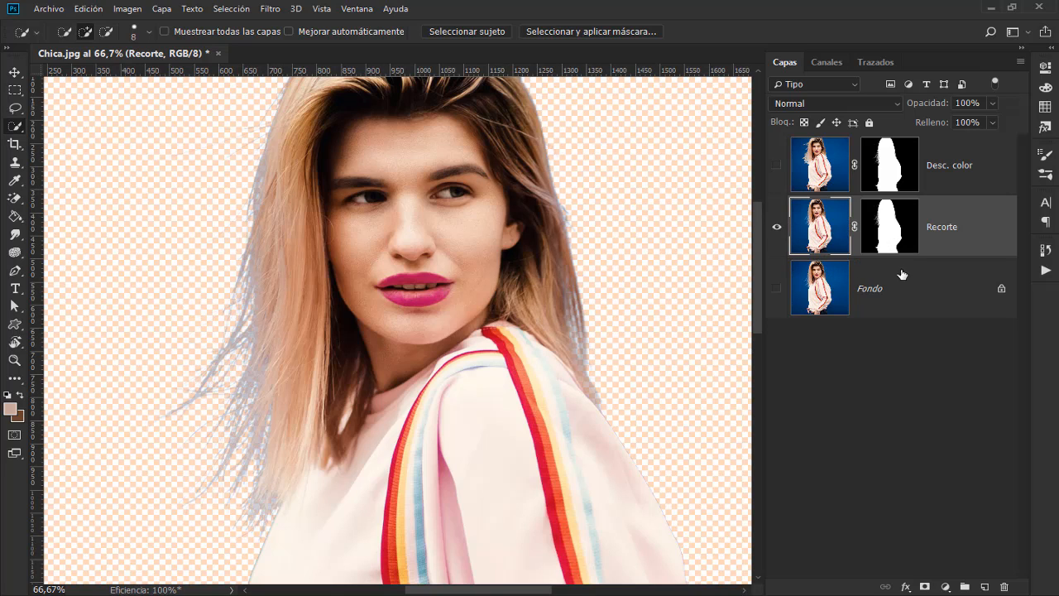
Step: Add a solid colour fill layer in white (ffffff) directly above the Fondo layer
left_click(903, 293)
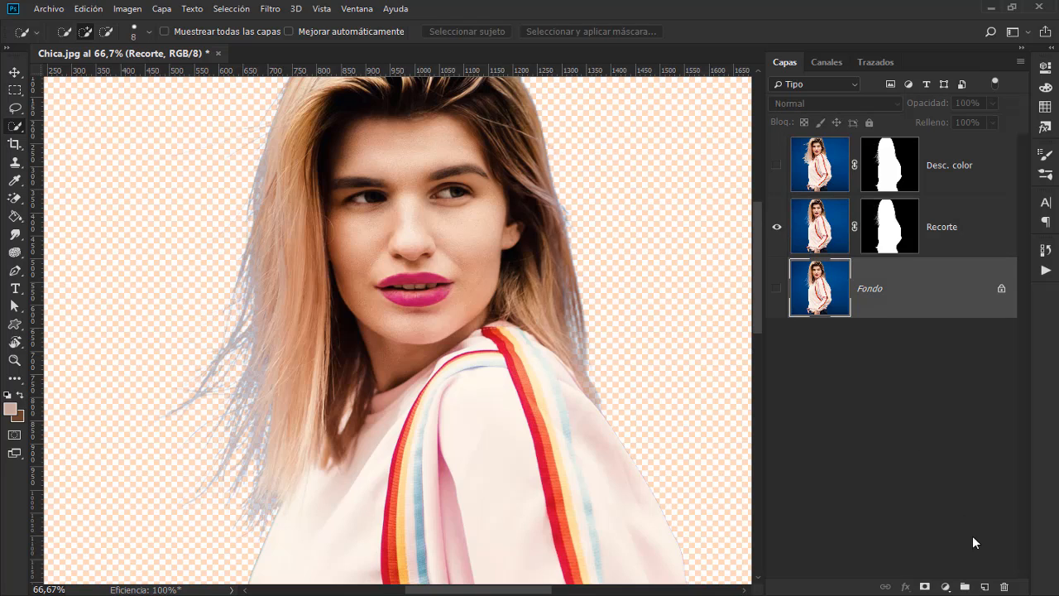
left_click(946, 585)
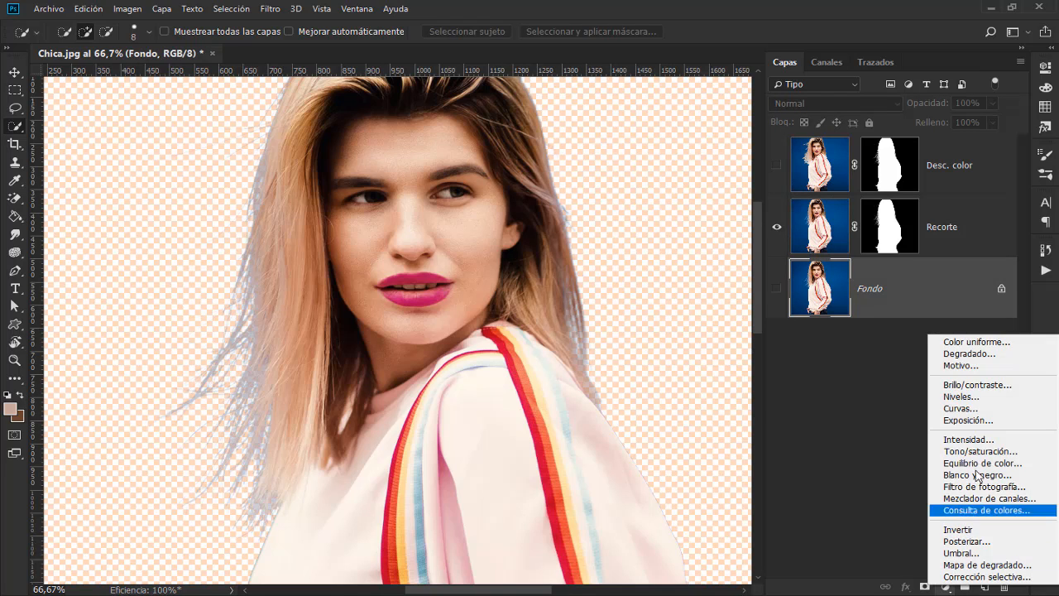
left_click(1000, 346)
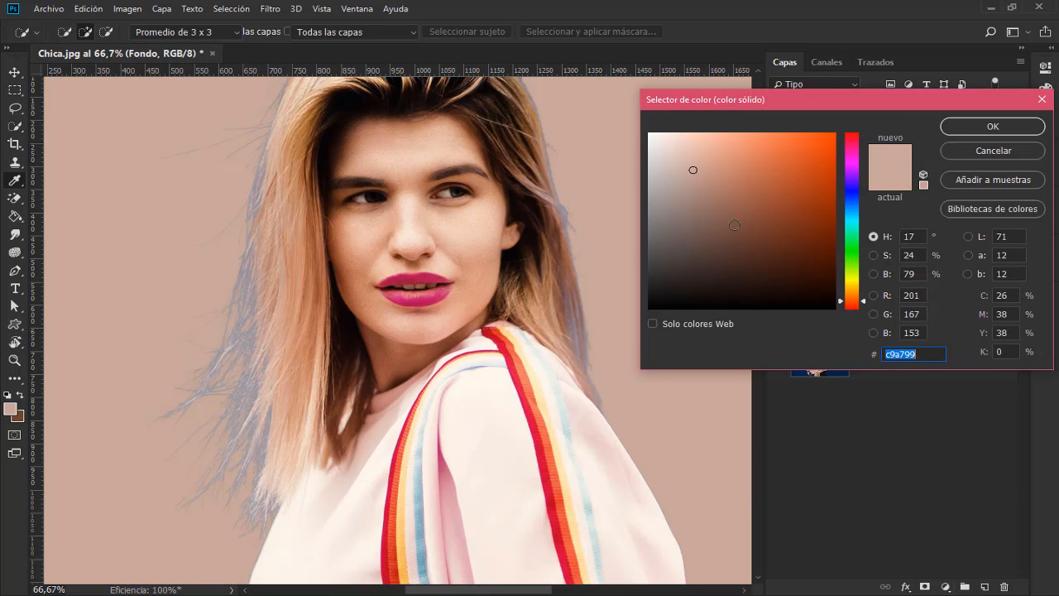
mouse_move(692, 218)
left_mouse_down()
mouse_move(831, 307)
mouse_move(660, 135)
mouse_move(635, 126)
left_mouse_up()
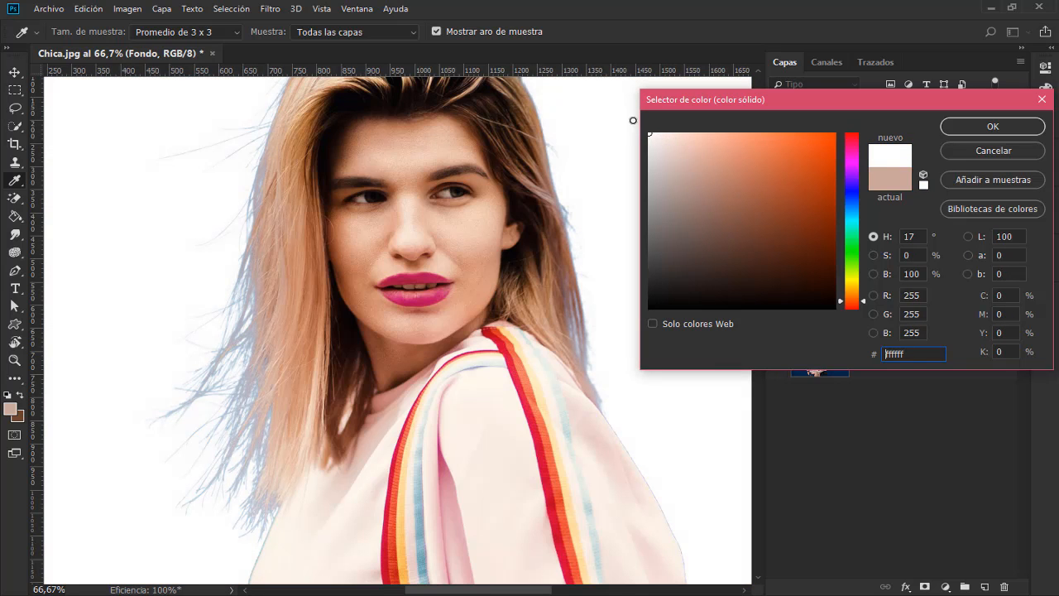
left_click(990, 127)
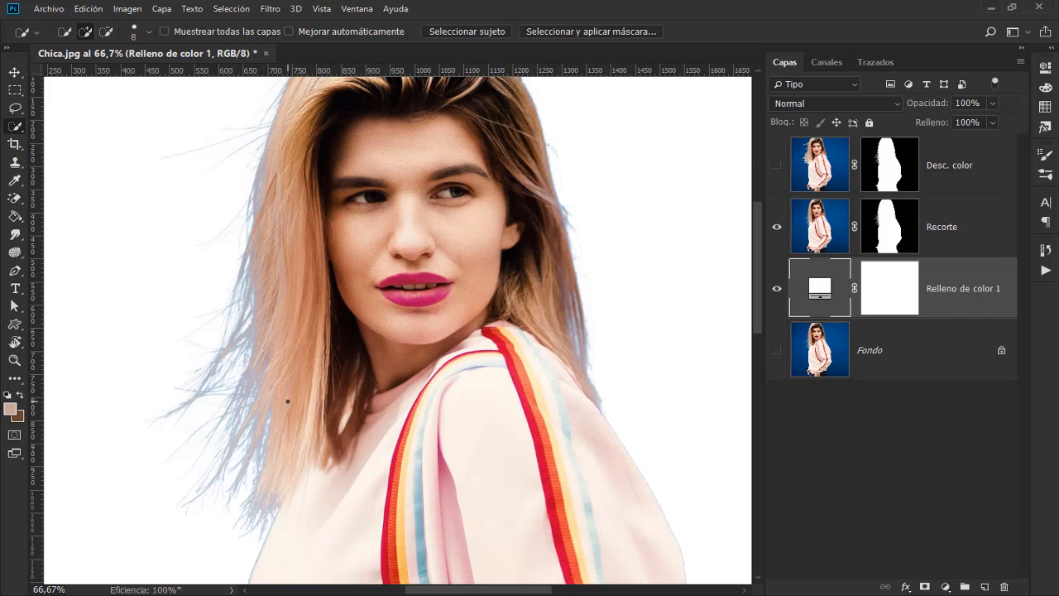
Step: Add two empty layers above Recorte, naming the upper one Pincel and the lower one Tampón
left_click(965, 228)
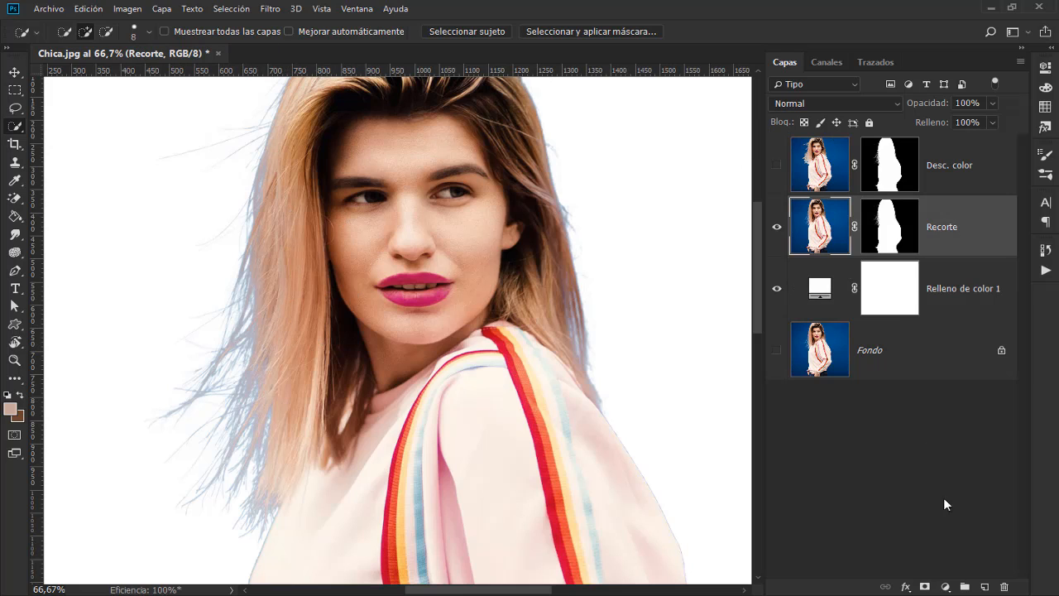
left_click(987, 587)
left_click(986, 587)
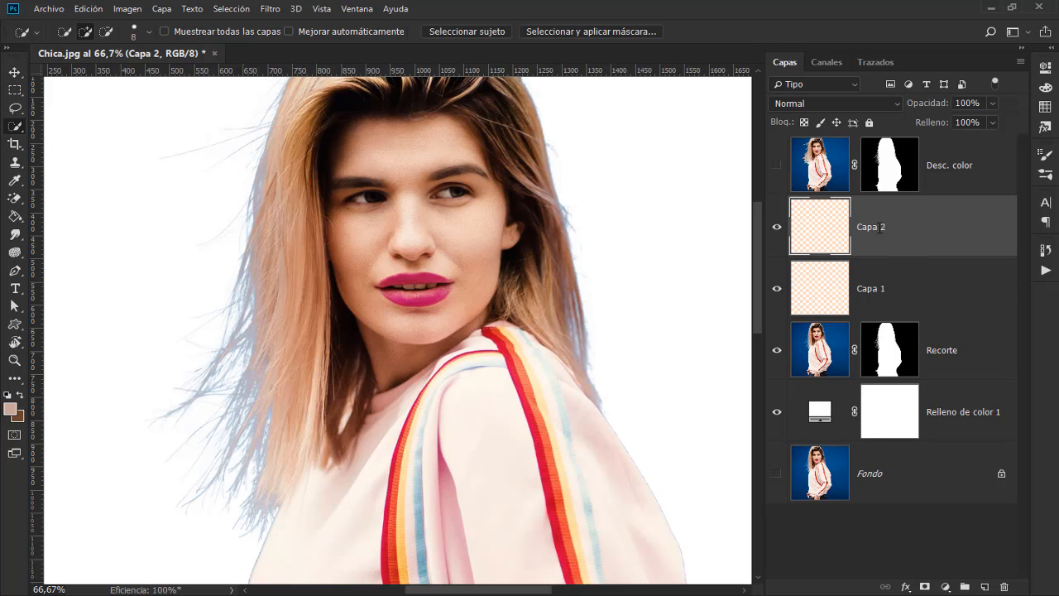
double_click(880, 227)
type("Pincel")
key("Return")
left_click(872, 300)
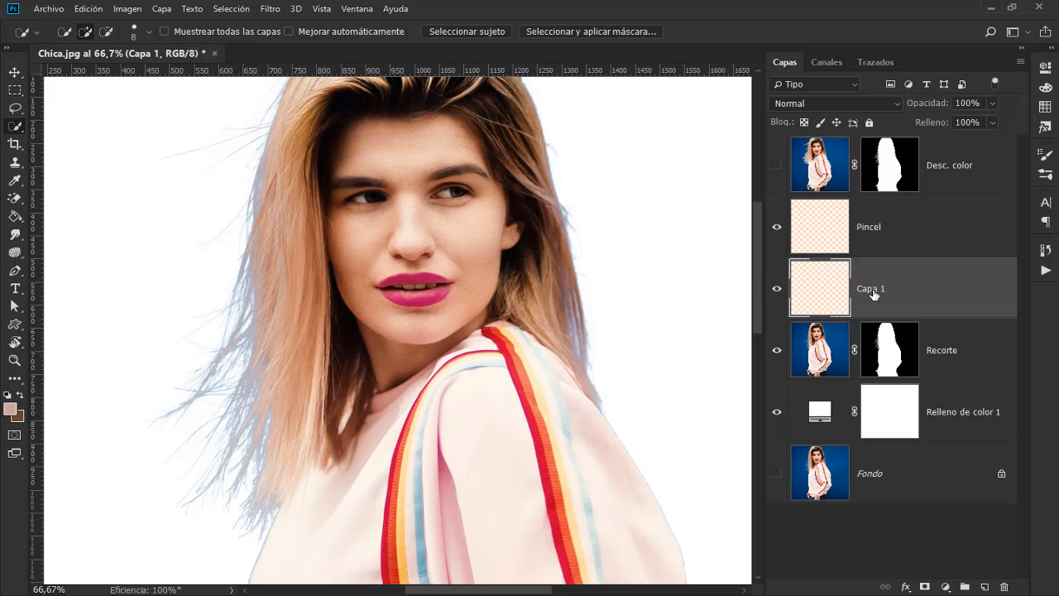
double_click(879, 288)
type("Tampón")
key("Return")
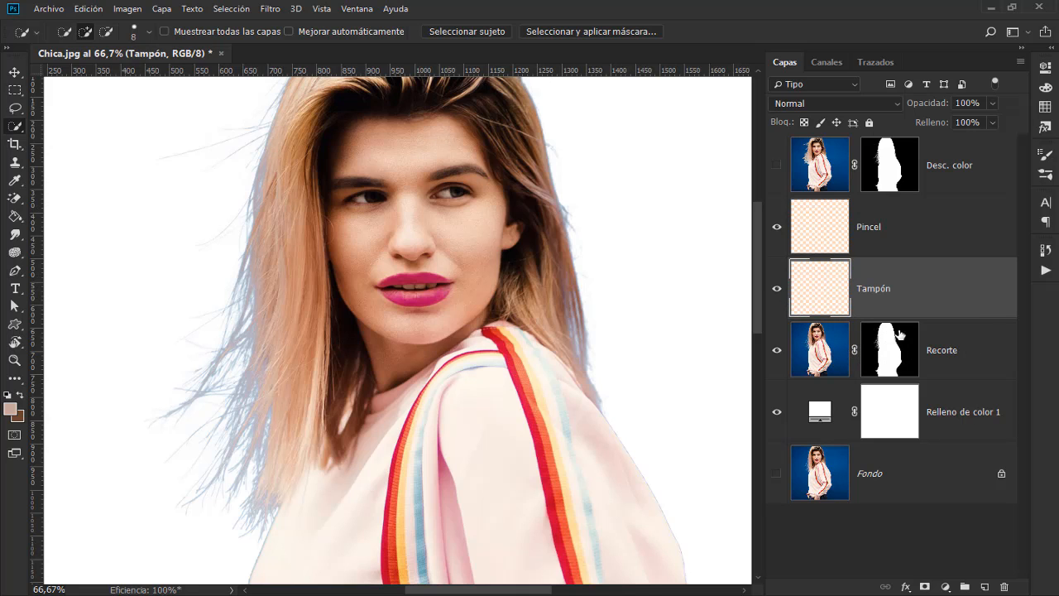
Step: Clip the Tampón and Pincel layers to the Recorte layer with clipping masks
right_click(894, 299)
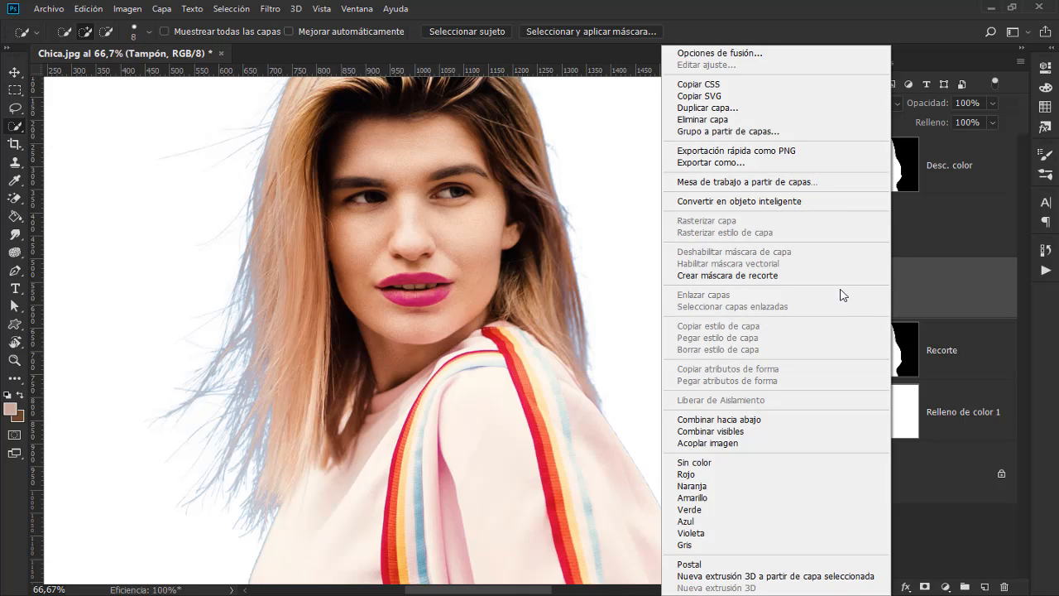
left_click(802, 281)
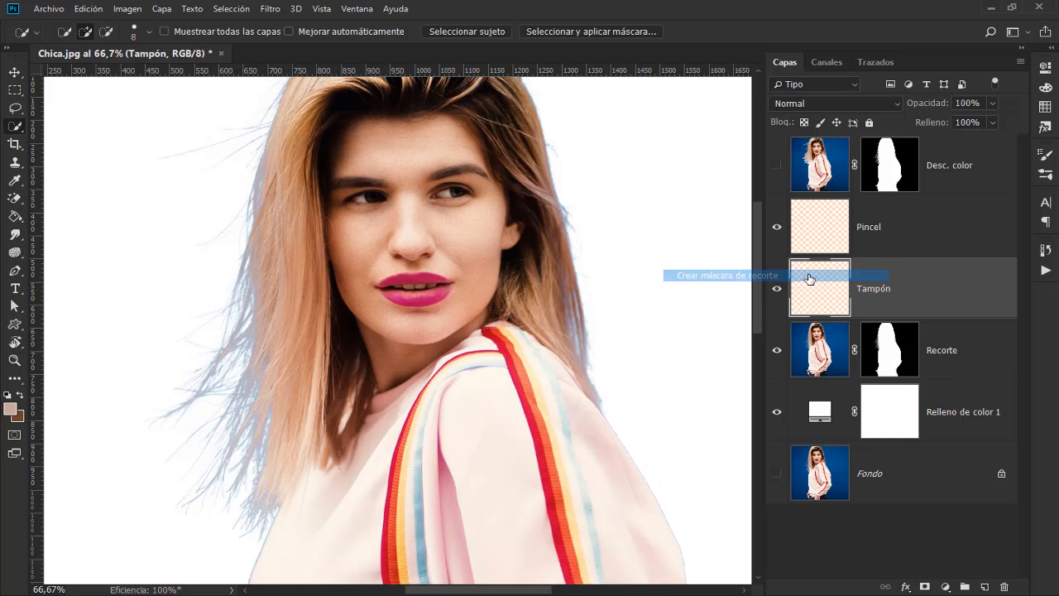
right_click(892, 233)
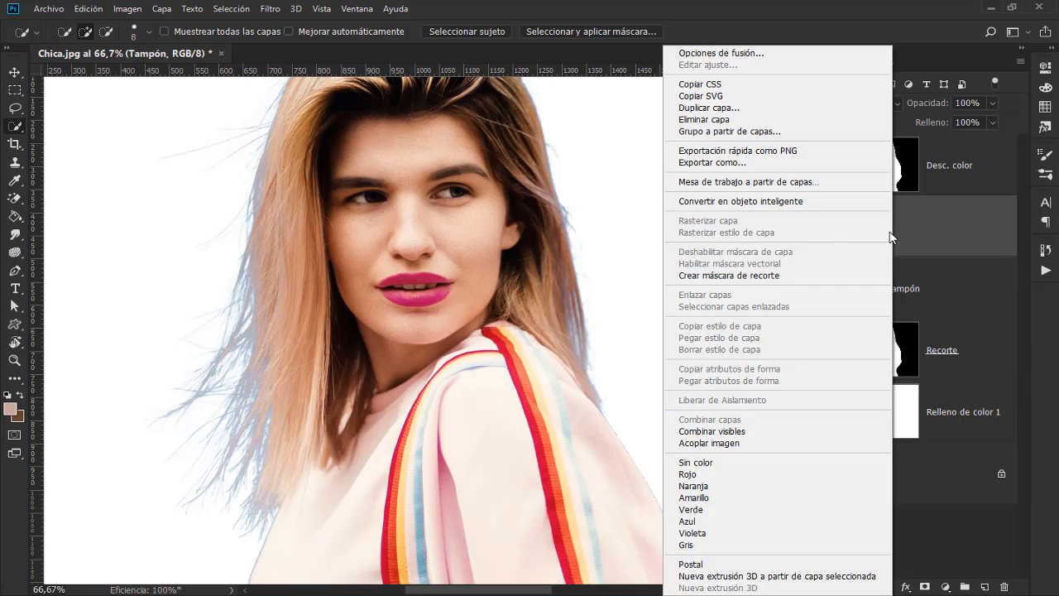
left_click(768, 276)
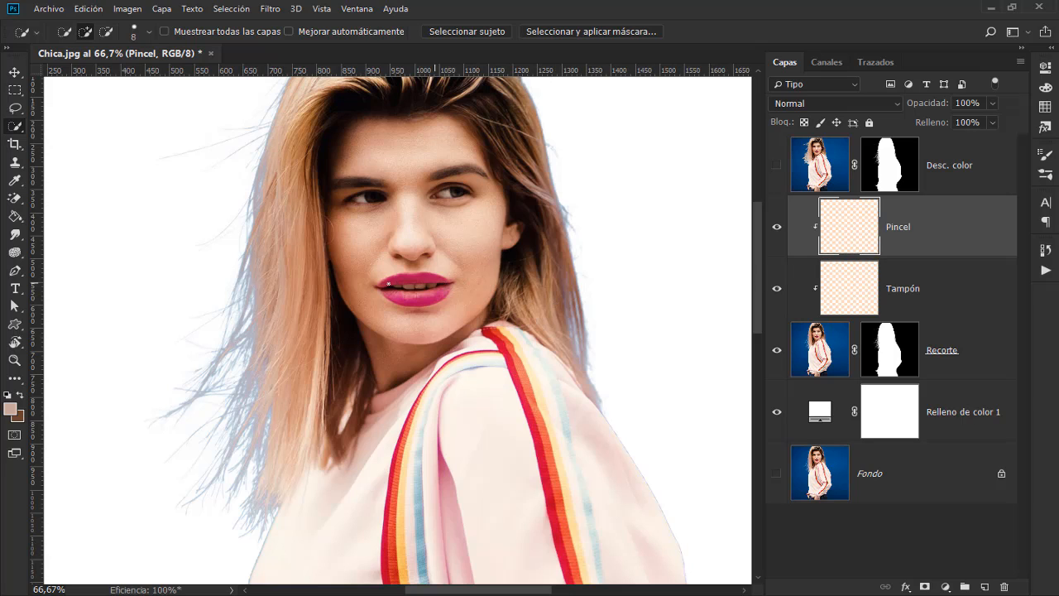
Step: Activate the Brush tool and check its tip size and hardness, keeping the Pincel layer selected
left_click(17, 181)
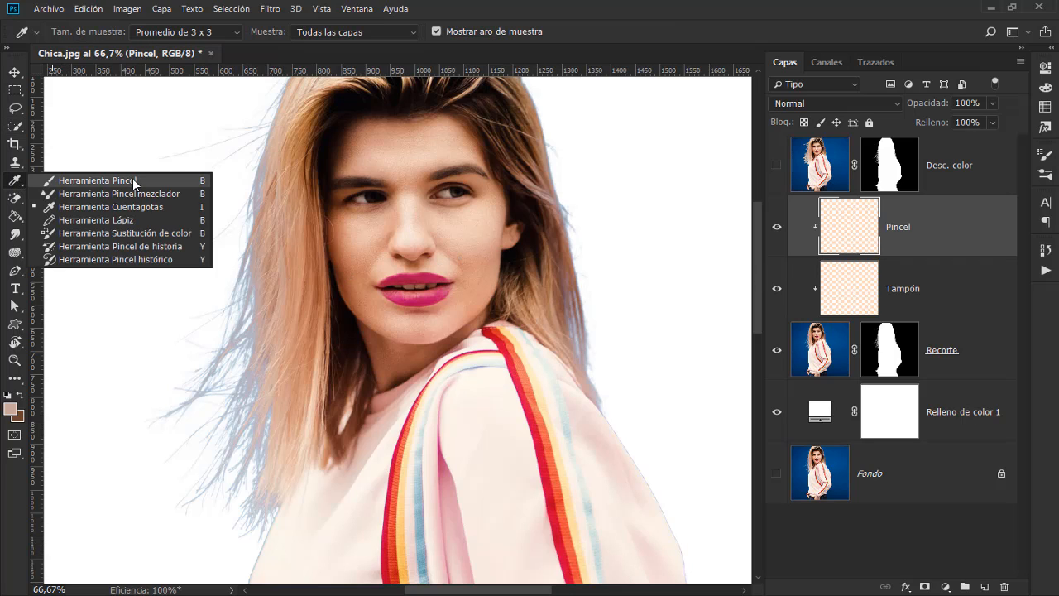
left_click(132, 178)
right_click(356, 182)
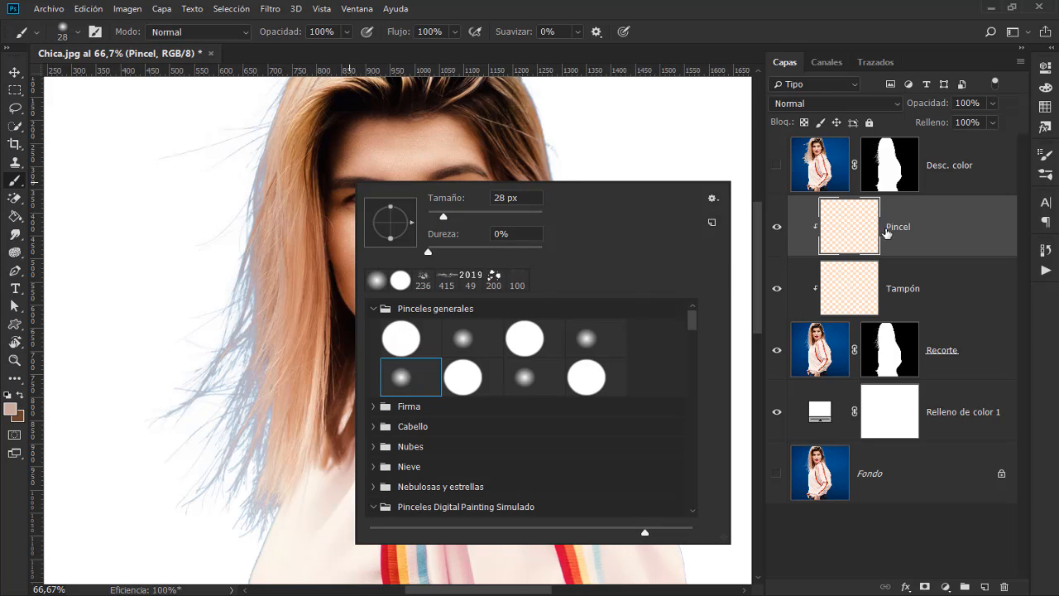
left_click(915, 238)
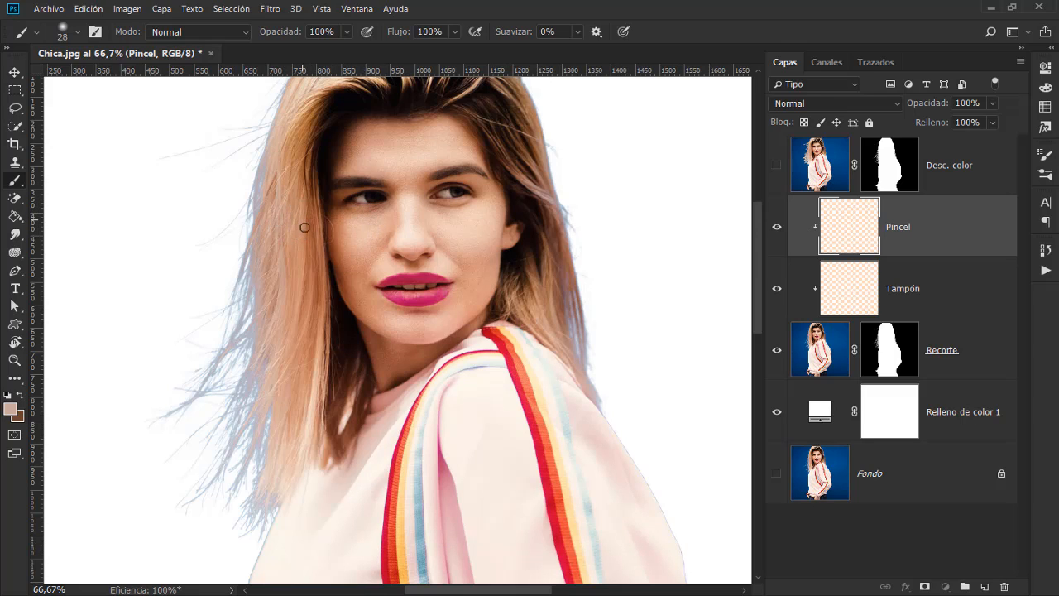
Step: Try the De 1 punto sample size for the Eyedropper and return it to Promedio de 3 x 3
key("alt")
scroll(327, 148, "up", 3)
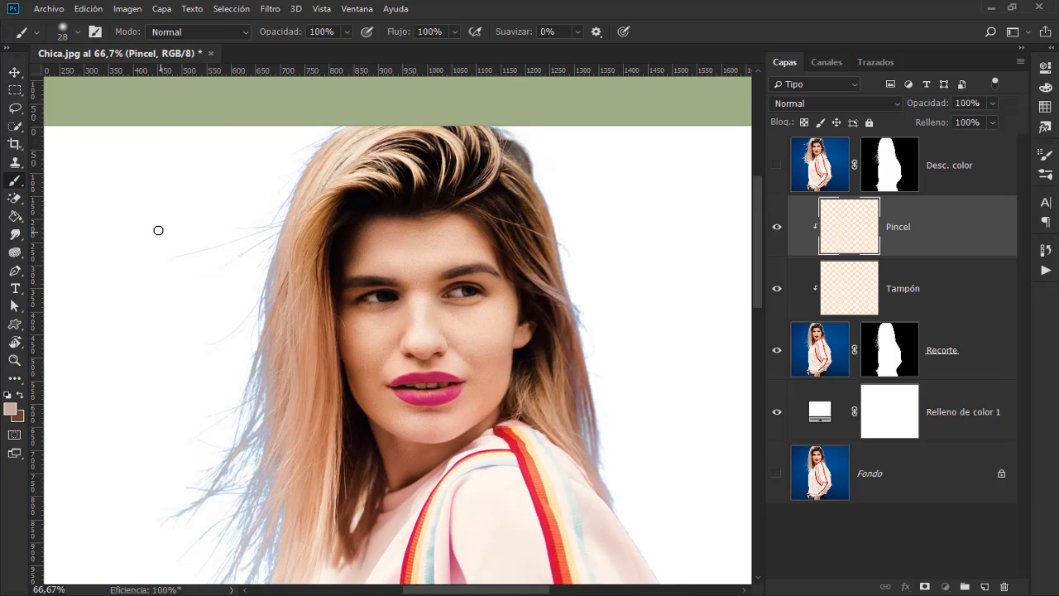
right_click(12, 184)
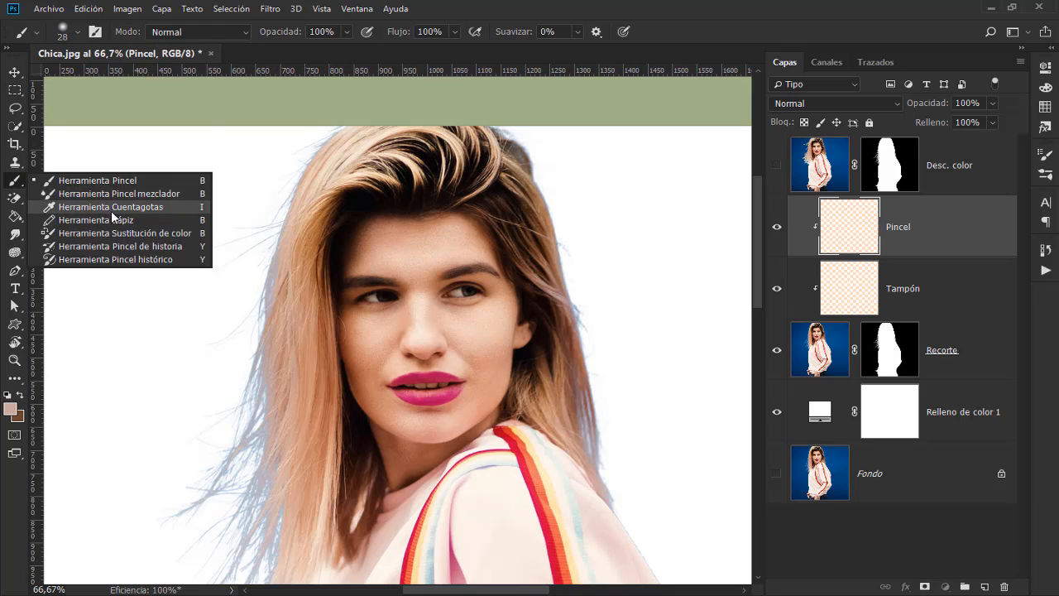
left_click(111, 207)
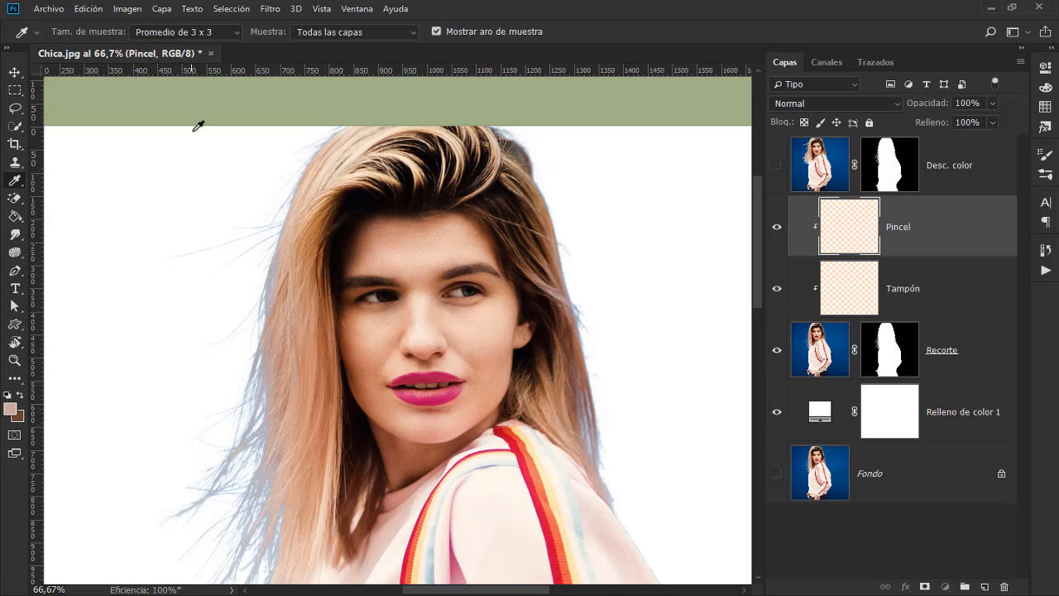
left_click(239, 31)
left_click(202, 43)
left_click(207, 34)
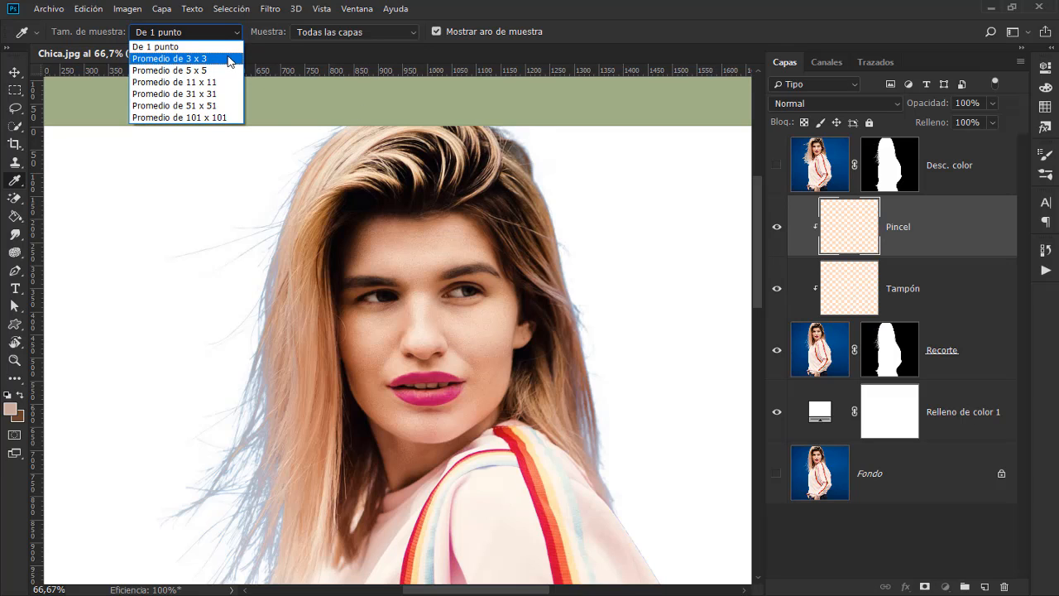
left_click(231, 60)
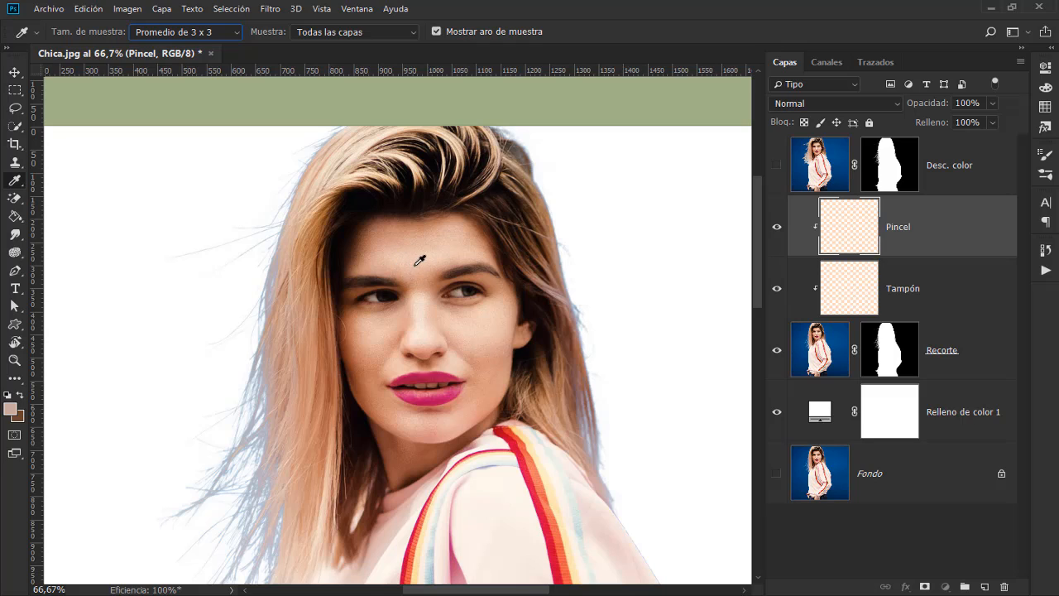
Step: Paint sampled hair colours on the Pincel layer over the bluish hair edge on the image's left, from crown to mid-length
key("b")
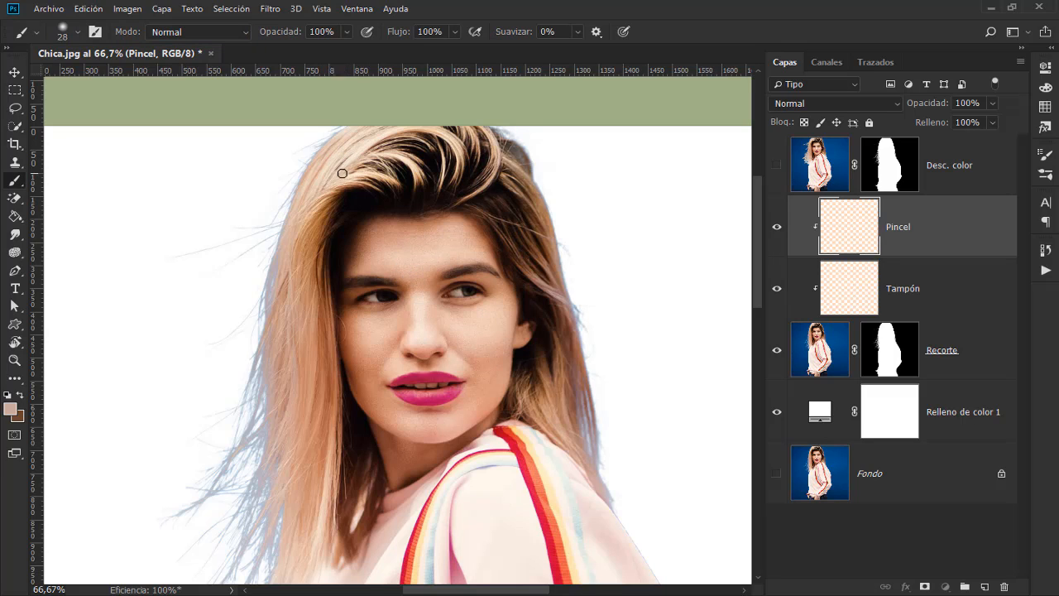
left_click(346, 129, "alt")
left_click(324, 164, "alt")
left_click(299, 227, "alt")
left_click(289, 260, "alt")
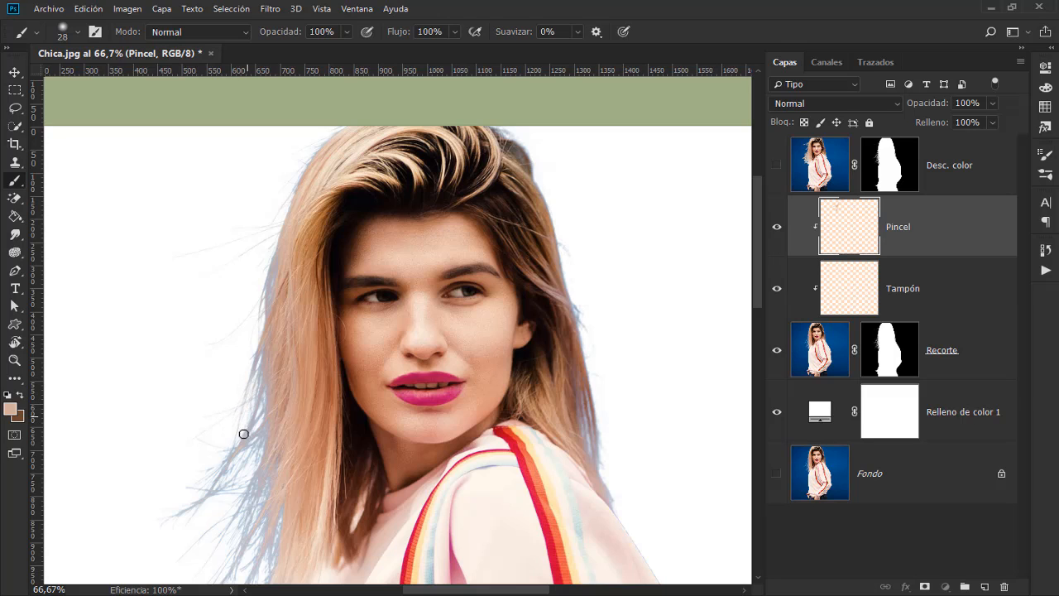
left_click(283, 377, "alt")
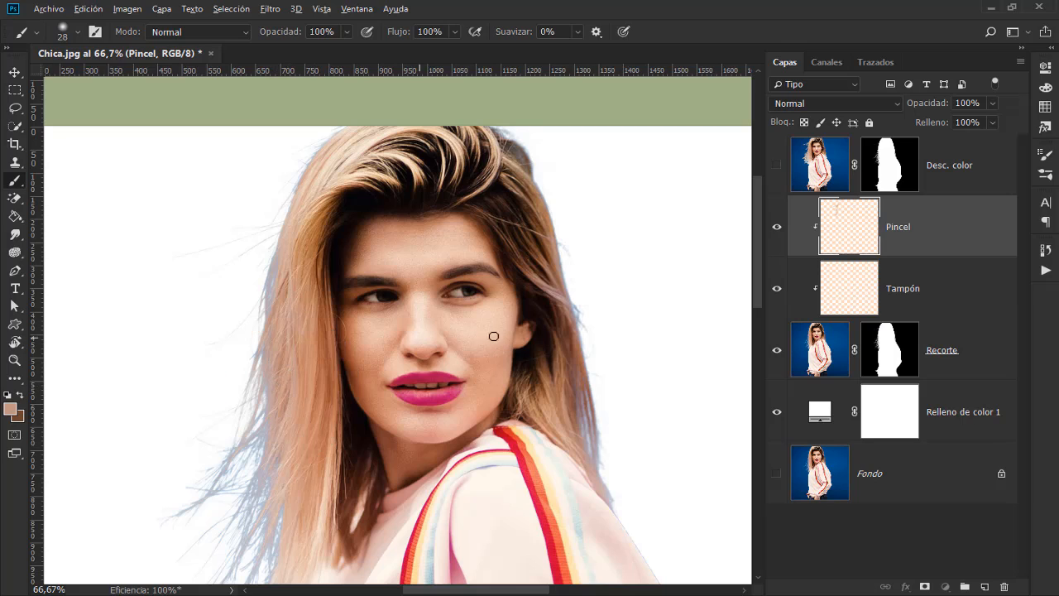
left_click(282, 400, "alt")
left_click_drag(298, 435, 266, 376)
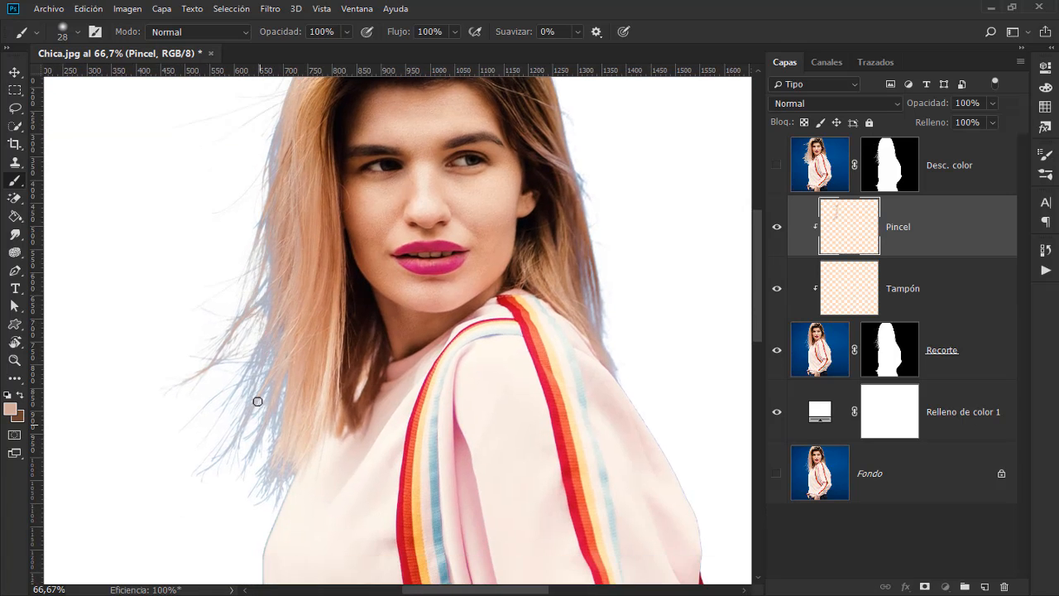
Step: Cover the blue fringe on the lower loose strands at the image's left with colours sampled from the nearby hair
left_click(268, 336, "alt")
left_click(284, 354, "alt")
left_click(280, 429, "alt")
left_click_drag(283, 397, 269, 481)
left_click(291, 457, "alt")
Step: Paint sampled hair colours over the bluish hair edge on the image's right, from the crown to the shoulder
mouse_move(549, 169)
left_mouse_down()
mouse_move(442, 258)
mouse_move(474, 272)
mouse_move(486, 320)
left_mouse_up()
left_click(450, 210, "alt")
left_click(475, 278, "alt")
left_click(492, 378, "alt")
left_click_drag(492, 378, 502, 443)
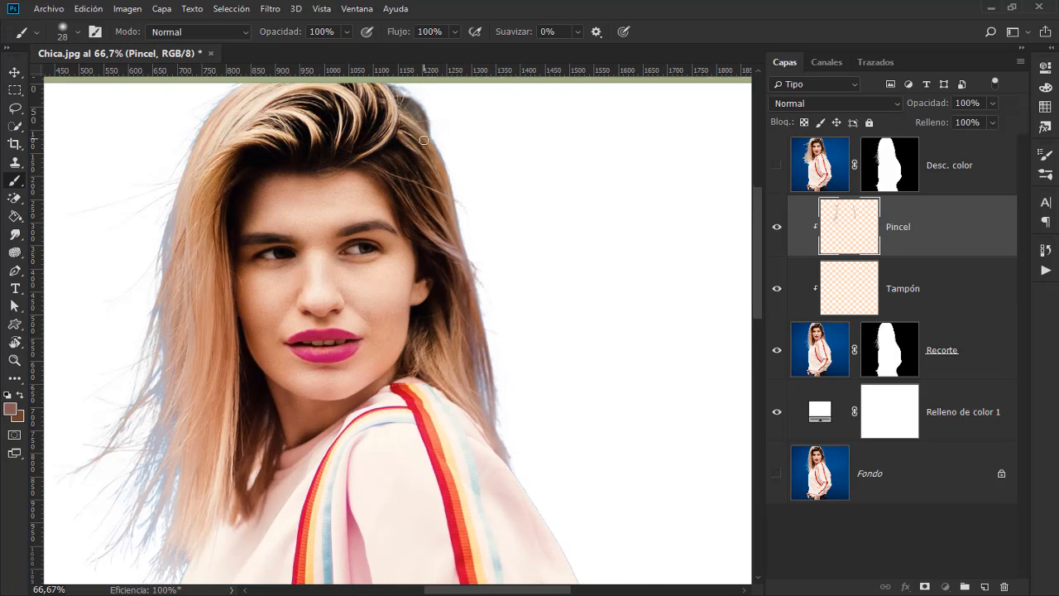
left_click_drag(430, 111, 447, 194)
left_click(420, 172, "alt")
left_click_drag(262, 256, 342, 175)
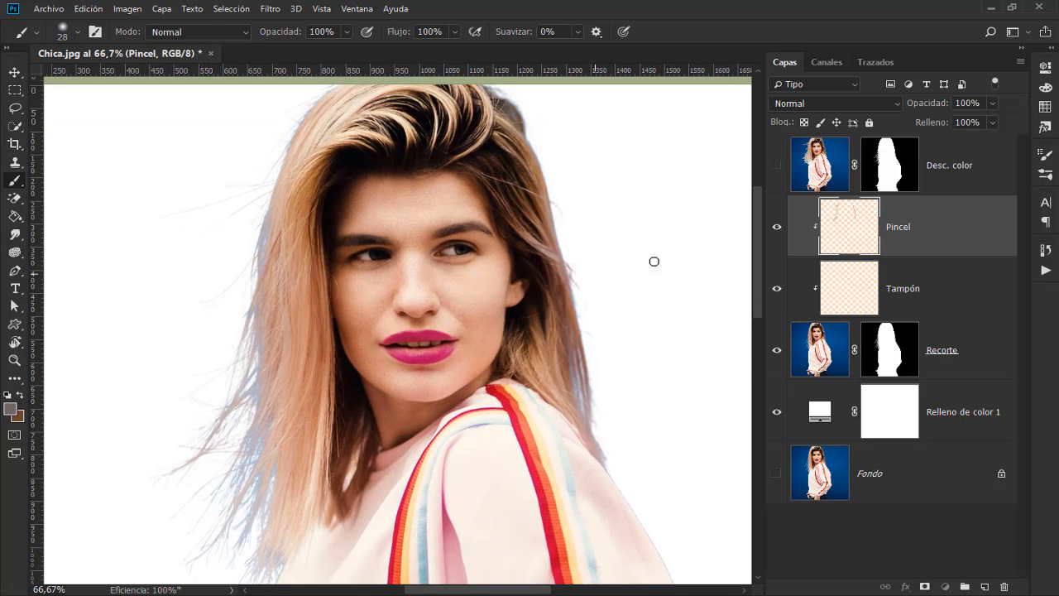
Step: Compare the hair with and without the Pincel layer, leave that layer visible and select the Tampón layer
left_click(777, 231)
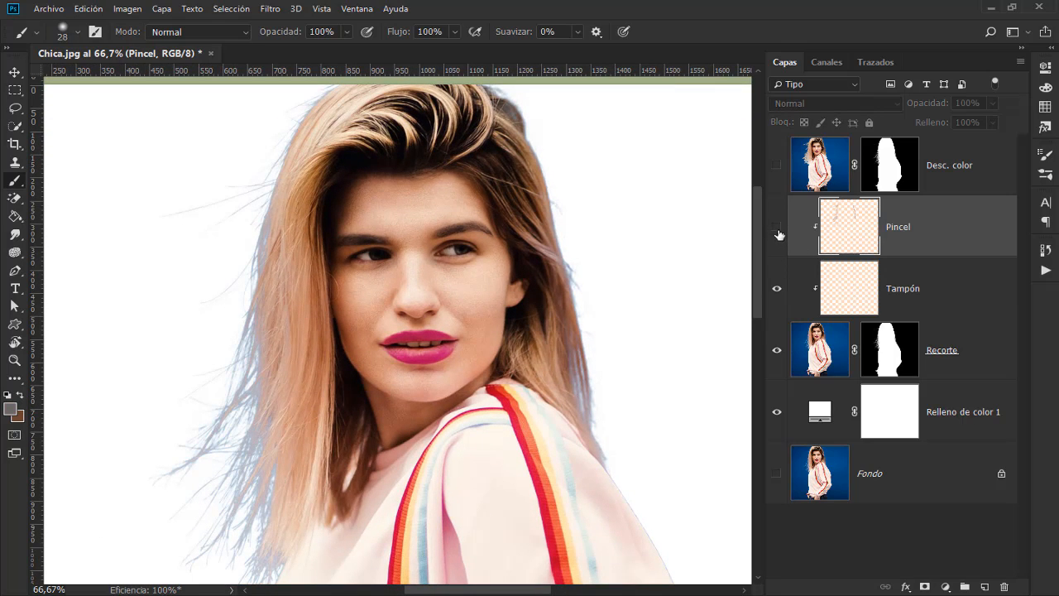
left_click(777, 232)
left_click(777, 231)
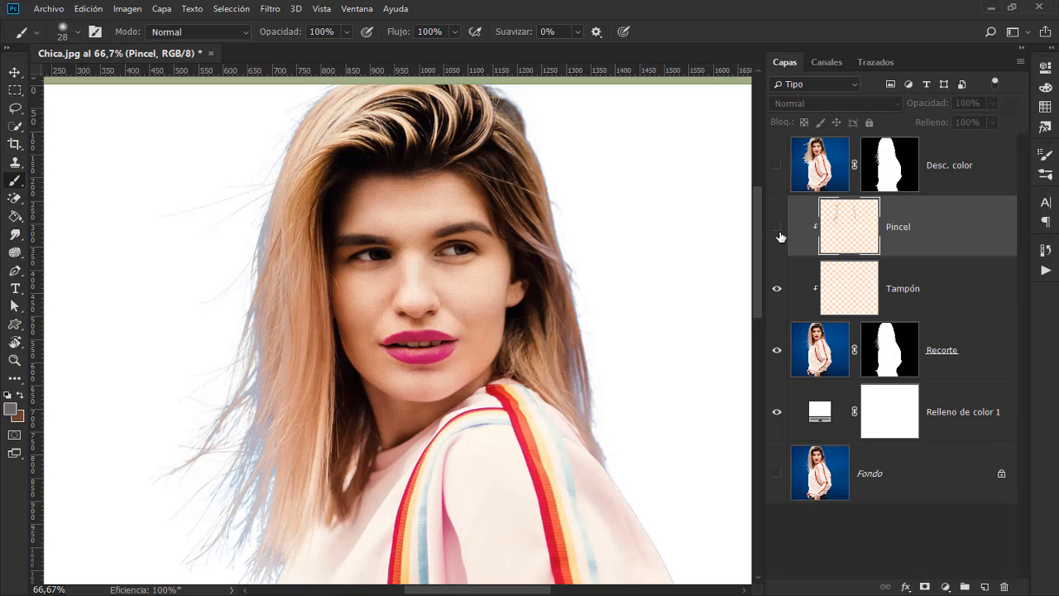
left_click(777, 232)
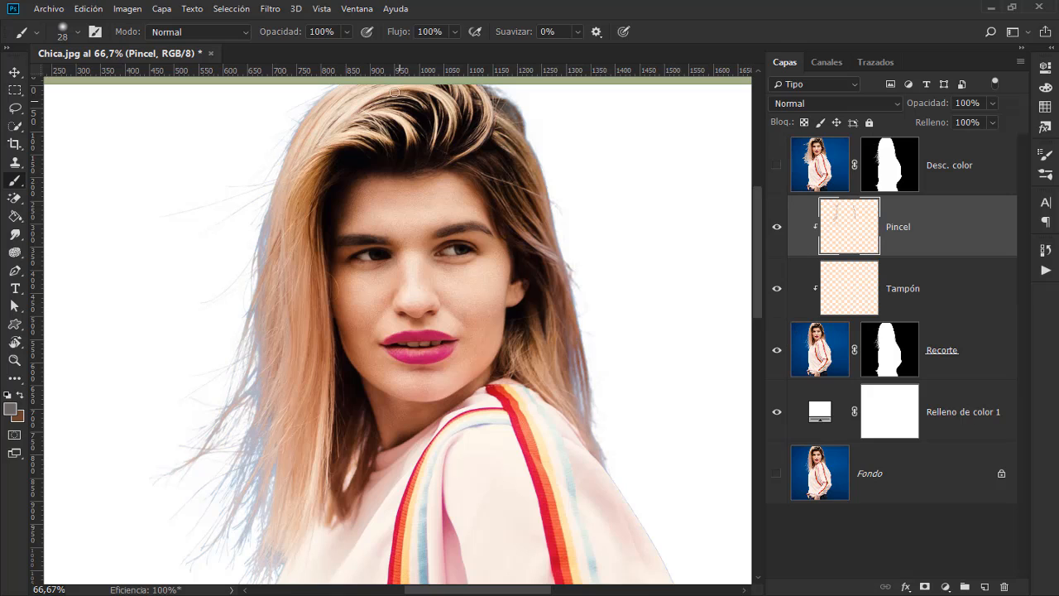
left_click(861, 289)
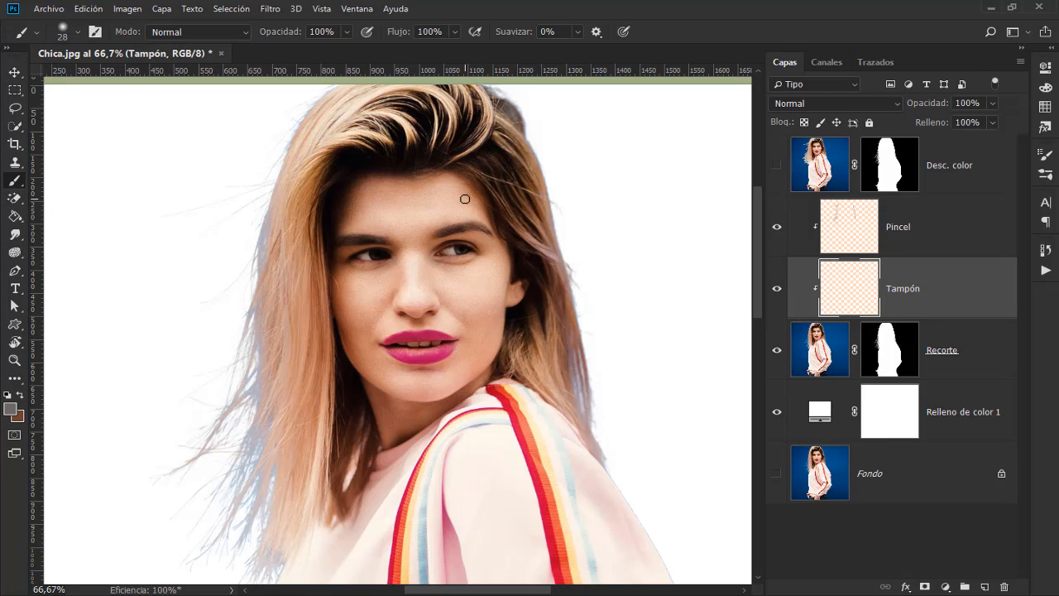
Step: Use the Clone Stamp on the Tampón layer to clone clean hair over the bluish upper hair edge at the image's left
key("s")
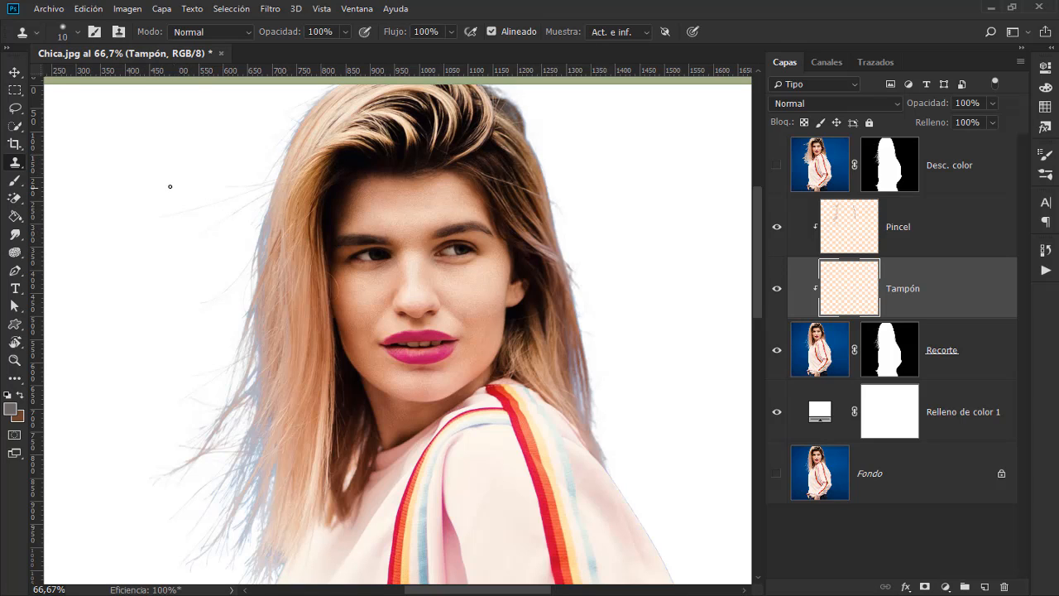
left_click(15, 165)
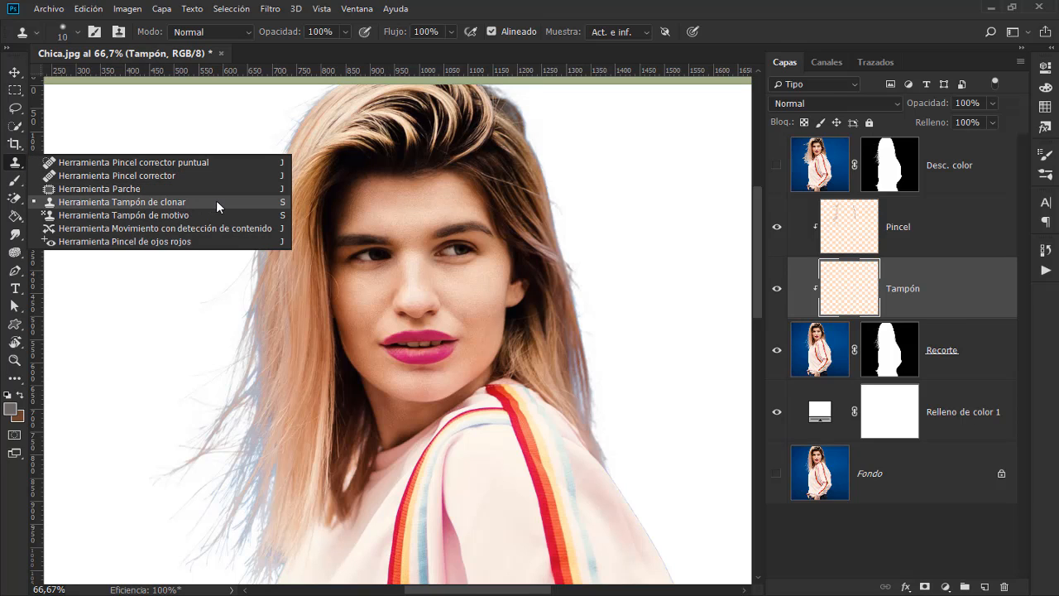
left_click(216, 202)
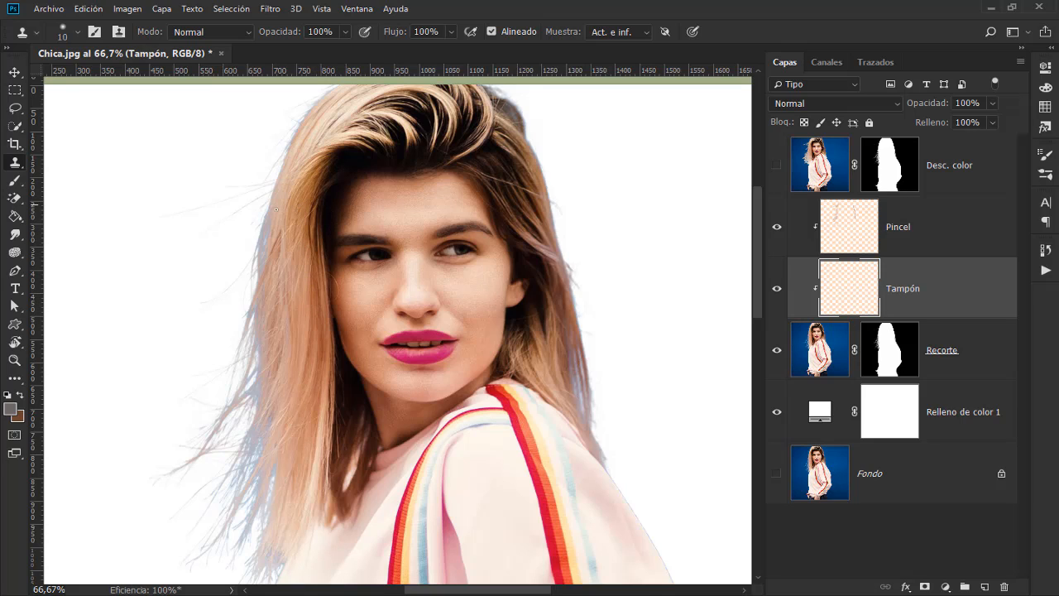
left_click(334, 104, "alt")
left_click_drag(325, 103, 324, 110)
key("ctrl+1")
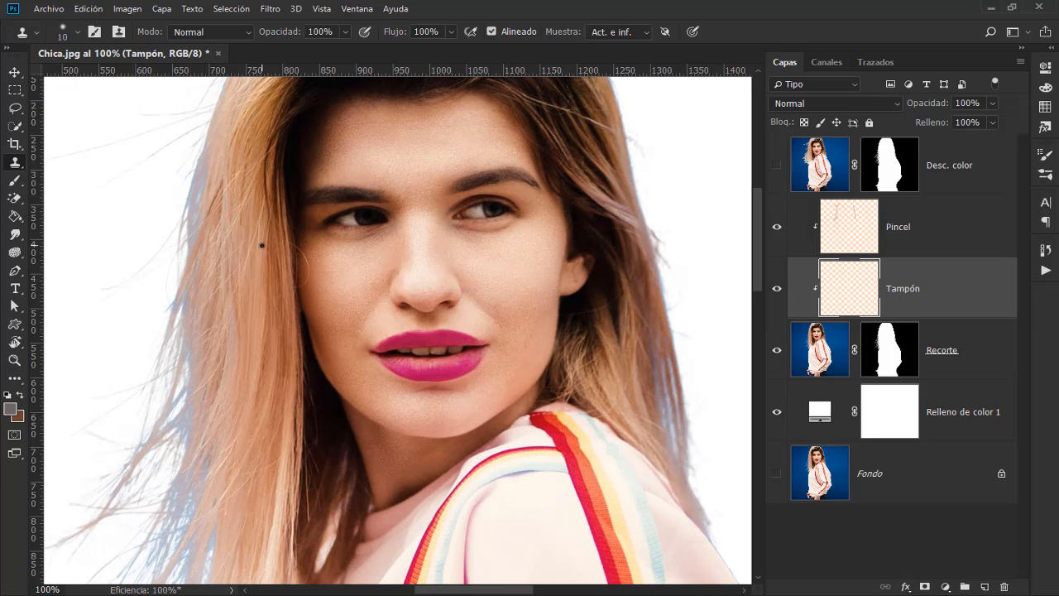
left_click_drag(301, 257, 390, 319)
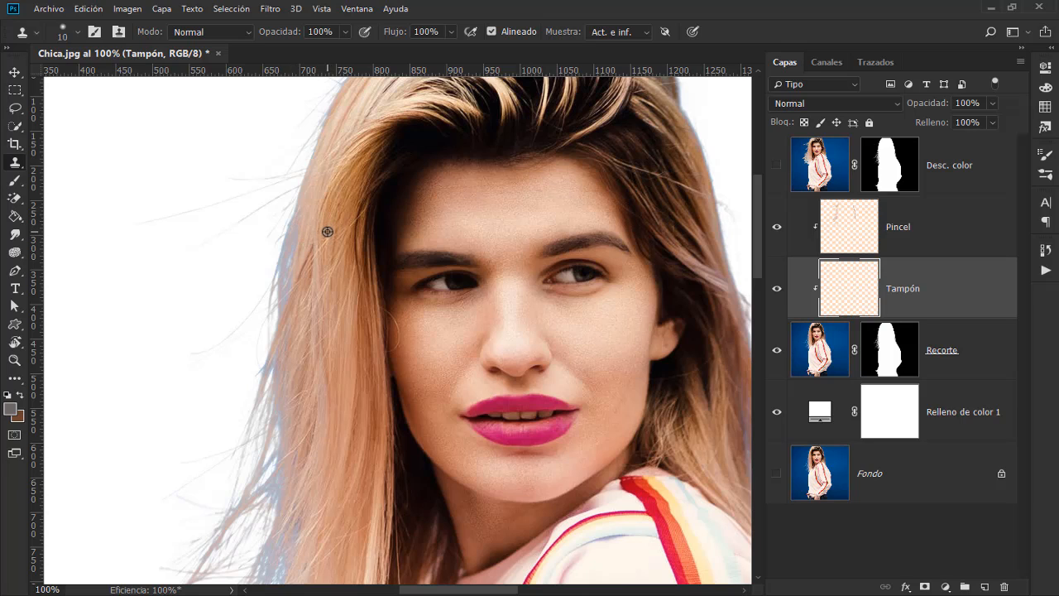
left_click(328, 231, "alt")
left_click_drag(283, 309, 284, 284)
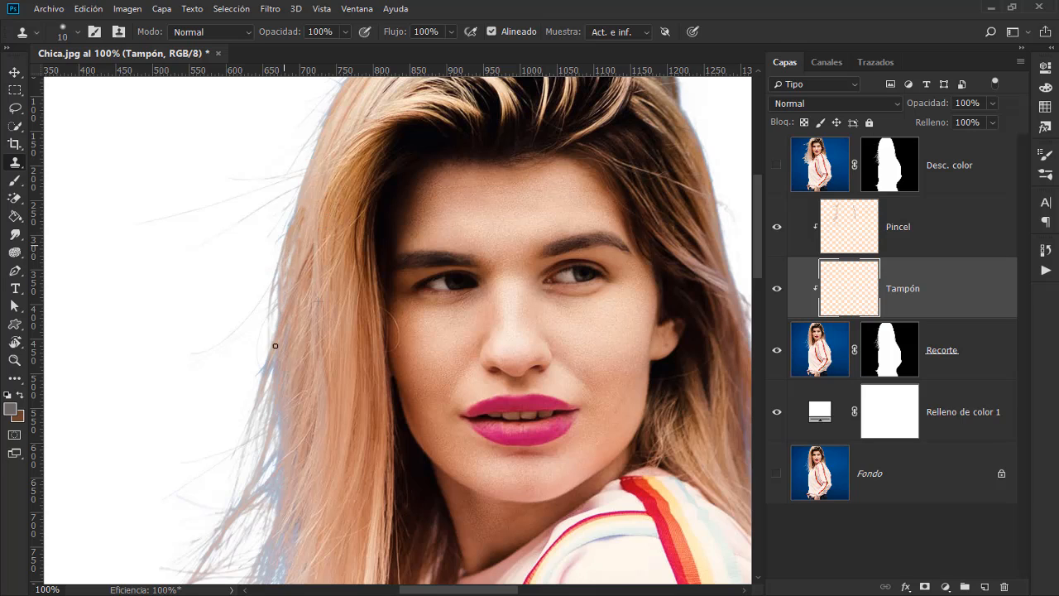
Step: Clone nearby hair over the blue fringe along the mid-length strands at the image's left
left_click(328, 326, "alt")
mouse_move(276, 454)
left_mouse_down()
mouse_move(258, 477)
mouse_move(278, 488)
left_mouse_up()
mouse_move(284, 420)
left_mouse_down()
mouse_move(251, 439)
mouse_move(256, 406)
mouse_move(260, 427)
left_mouse_up()
mouse_move(259, 487)
left_mouse_down()
mouse_move(250, 499)
mouse_move(273, 502)
left_mouse_up()
Step: Clone hair texture over the blue gaps between the loose strands below chin height at the image's left
scroll(312, 345, "down", 5)
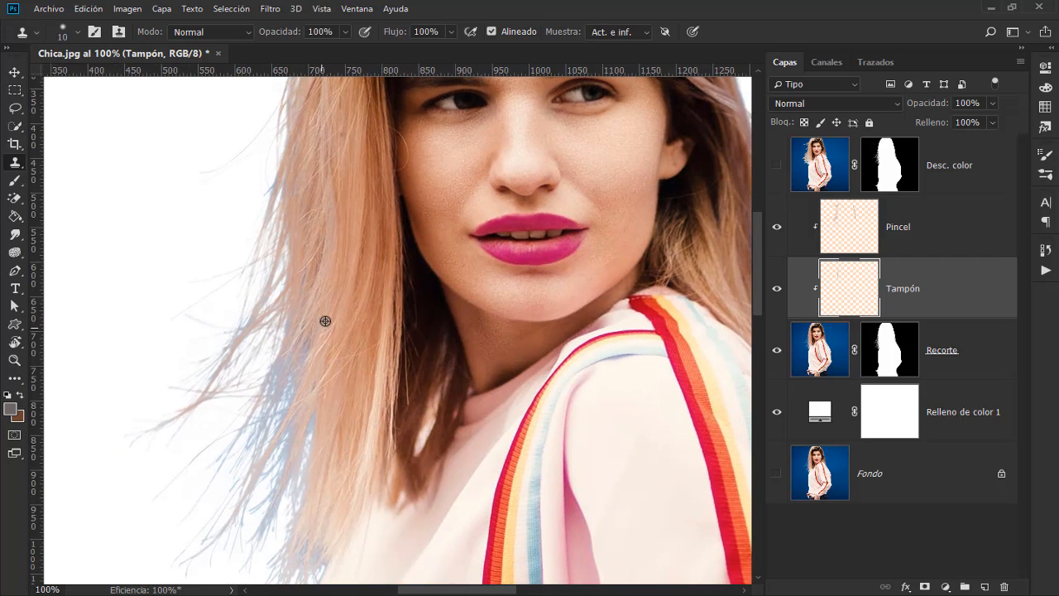
left_click(299, 343, "alt")
mouse_move(282, 369)
left_mouse_down()
mouse_move(264, 388)
mouse_move(310, 341)
left_mouse_up()
left_click(345, 318, "alt")
left_click_drag(303, 352, 314, 341)
left_click_drag(283, 412, 263, 423)
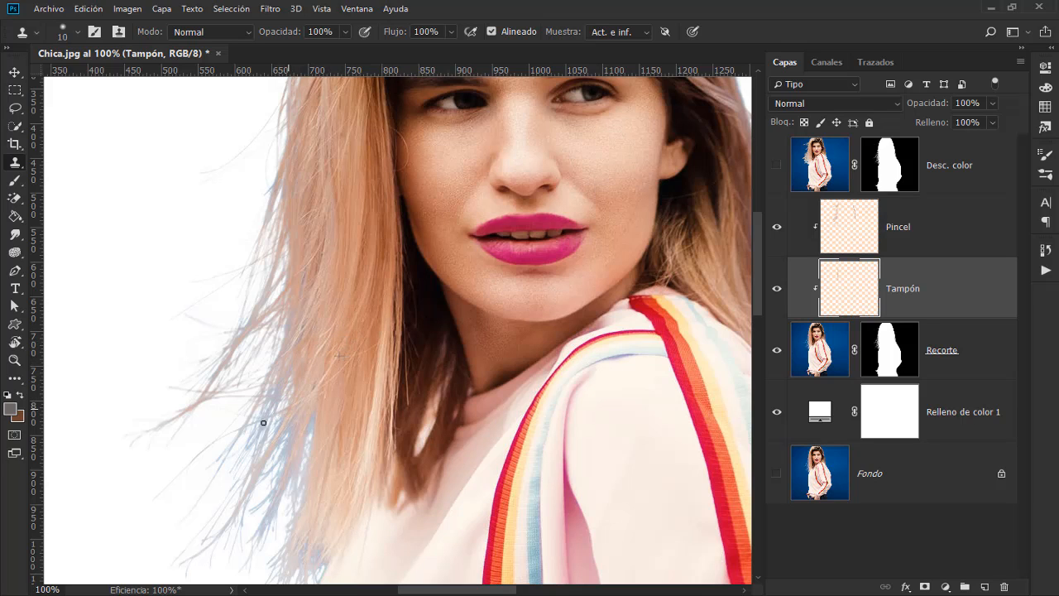
Step: Resample clean hair several times and clone it over the blue patch inside the lower strands at the image's left
left_click(331, 407, "alt")
mouse_move(307, 435)
left_mouse_down()
mouse_move(303, 454)
mouse_move(324, 420)
left_mouse_up()
left_click_drag(362, 386, 355, 386)
left_click_drag(308, 395, 325, 384)
left_click(369, 358, "alt")
mouse_move(323, 365)
left_mouse_down()
mouse_move(317, 383)
mouse_move(320, 363)
left_mouse_up()
left_click_drag(289, 428, 290, 440)
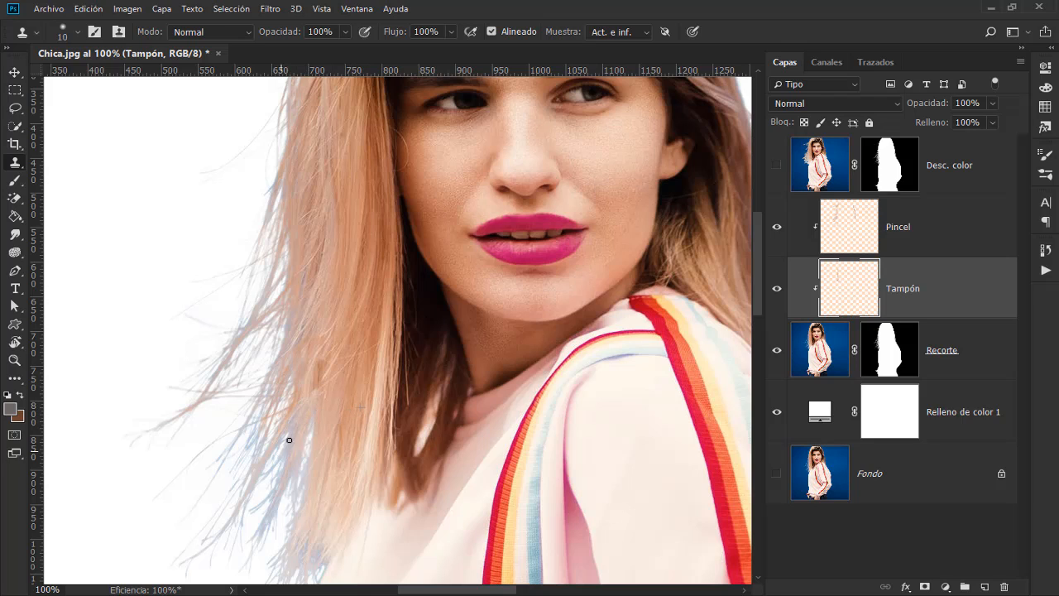
Step: Clone hair over the remaining blue tint on the outer strands and hair tips at the image's left
left_click(360, 407, "alt")
left_click_drag(275, 406, 248, 424)
mouse_move(319, 375)
left_mouse_down()
mouse_move(358, 384)
mouse_move(359, 418)
mouse_move(341, 417)
mouse_move(350, 406)
mouse_move(319, 455)
left_mouse_up()
left_click_drag(268, 518, 305, 494)
scroll(312, 447, "down", 3)
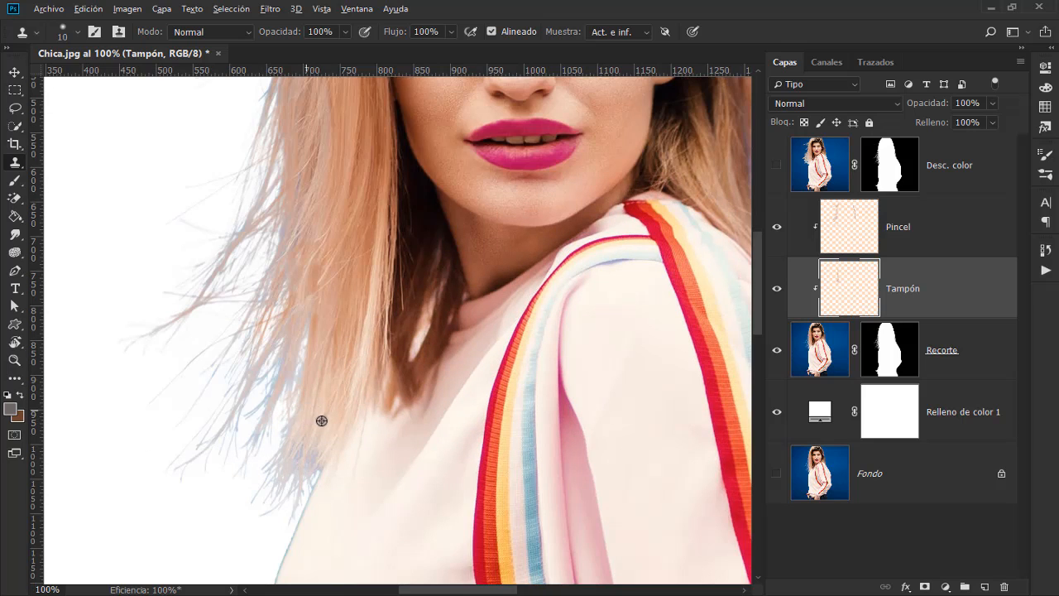
left_click(318, 425, "alt")
Step: Clone clean hair over the bluish hair edge at the image's right, from the shoulder up past the ear
left_click_drag(586, 260, 273, 396)
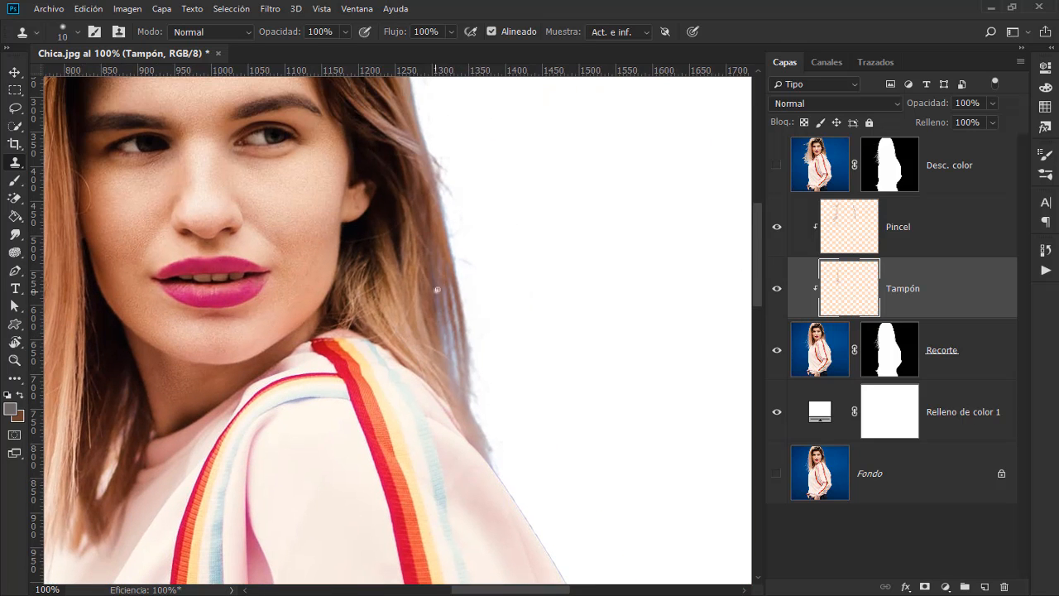
left_click(395, 281, "alt")
mouse_move(456, 345)
left_mouse_down()
mouse_move(462, 385)
mouse_move(454, 365)
mouse_move(464, 371)
left_mouse_up()
left_click(397, 300, "alt")
left_click(439, 249, "alt")
left_click(423, 279, "alt")
left_click_drag(435, 273, 437, 315)
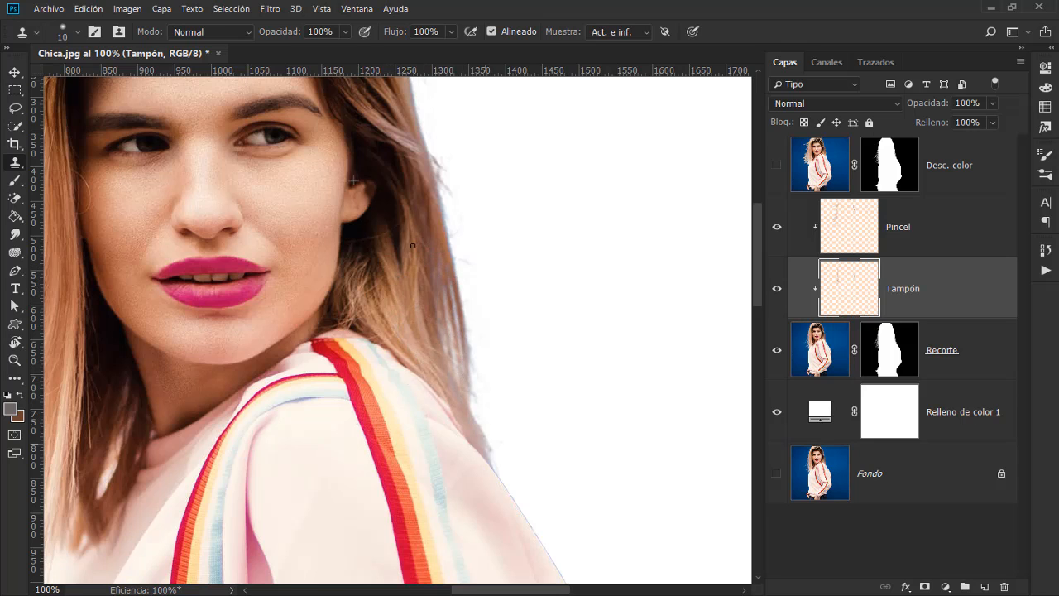
scroll(451, 336, "up", 3)
left_click_drag(453, 186, 445, 164)
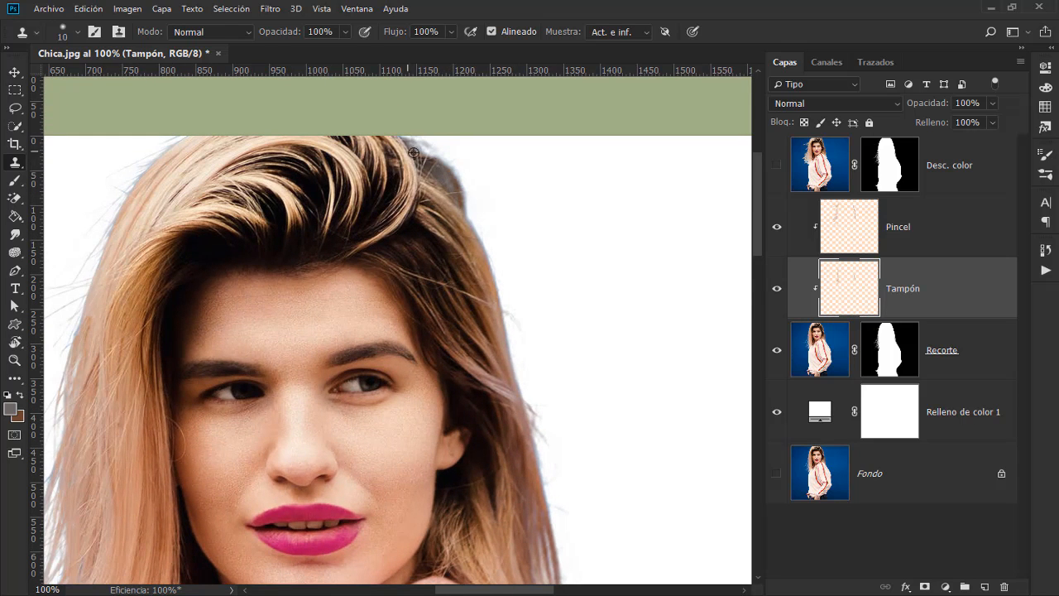
Step: Compare the hair with and without the Tampón layer, leaving that layer visible
left_click_drag(309, 451, 437, 225)
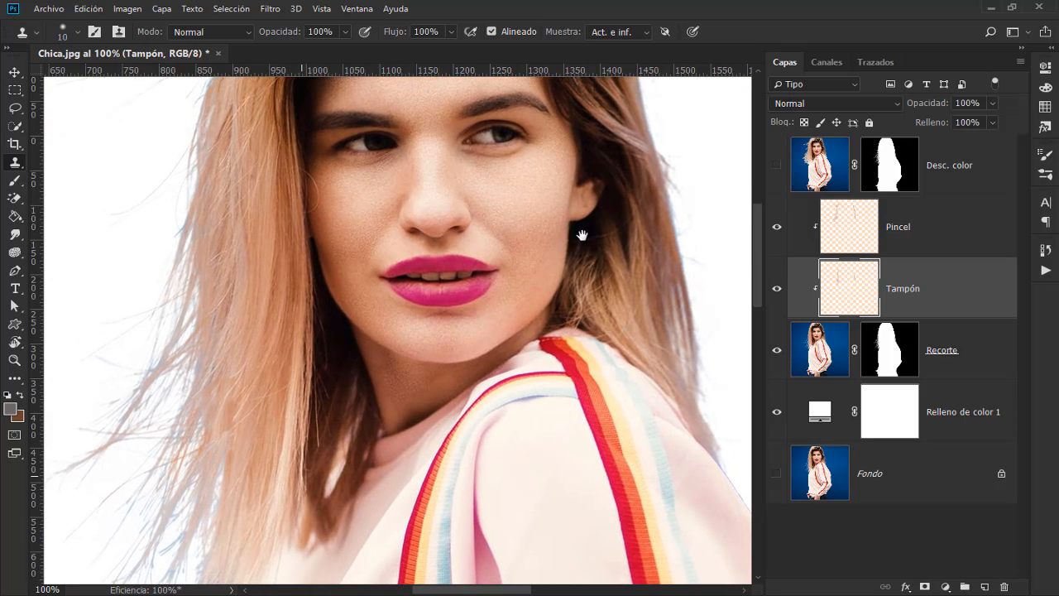
left_click(776, 290)
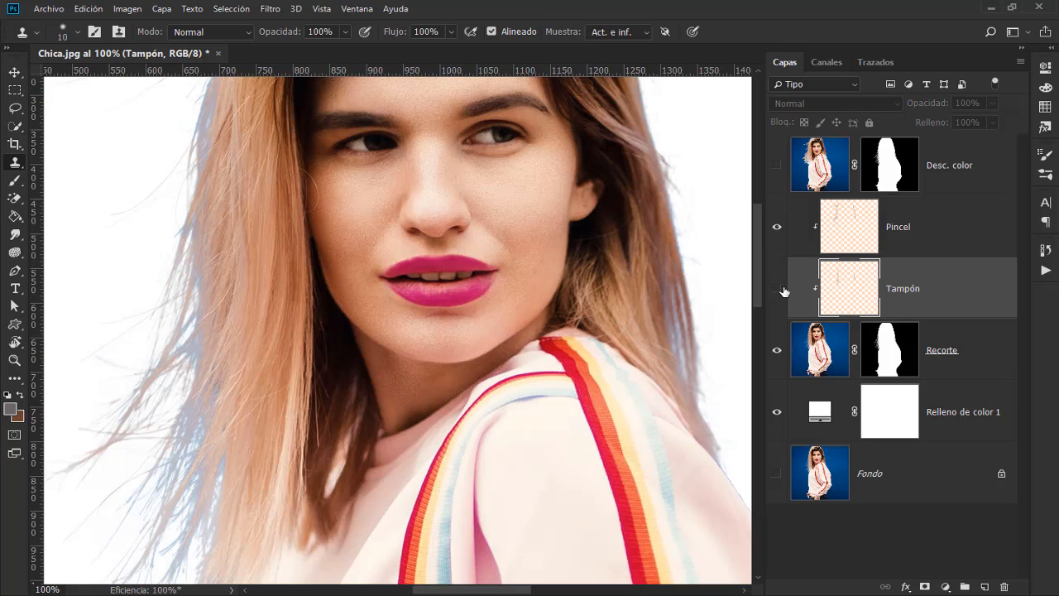
left_click(777, 291)
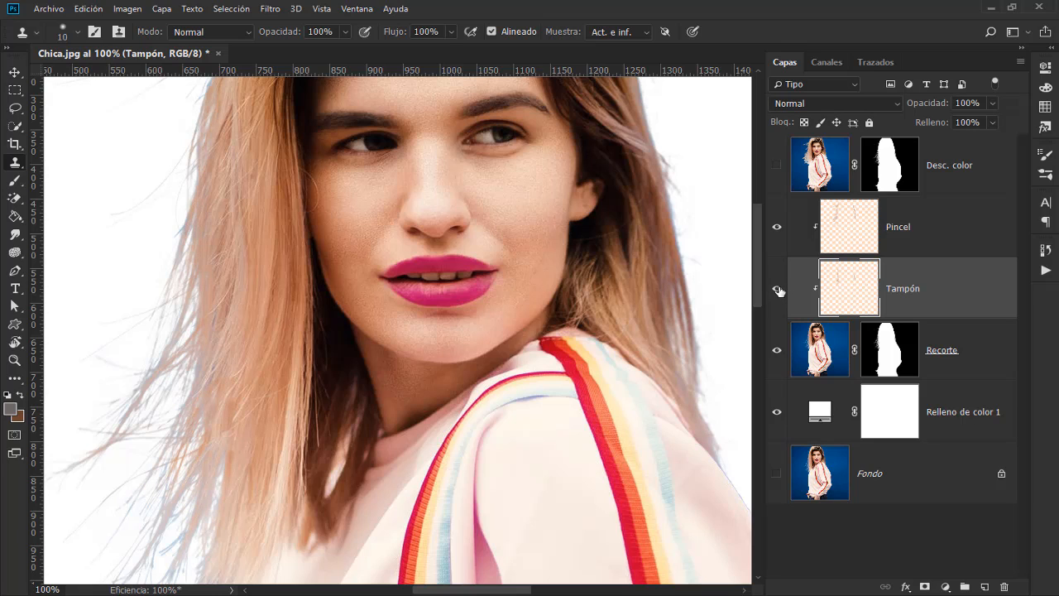
left_click(777, 291)
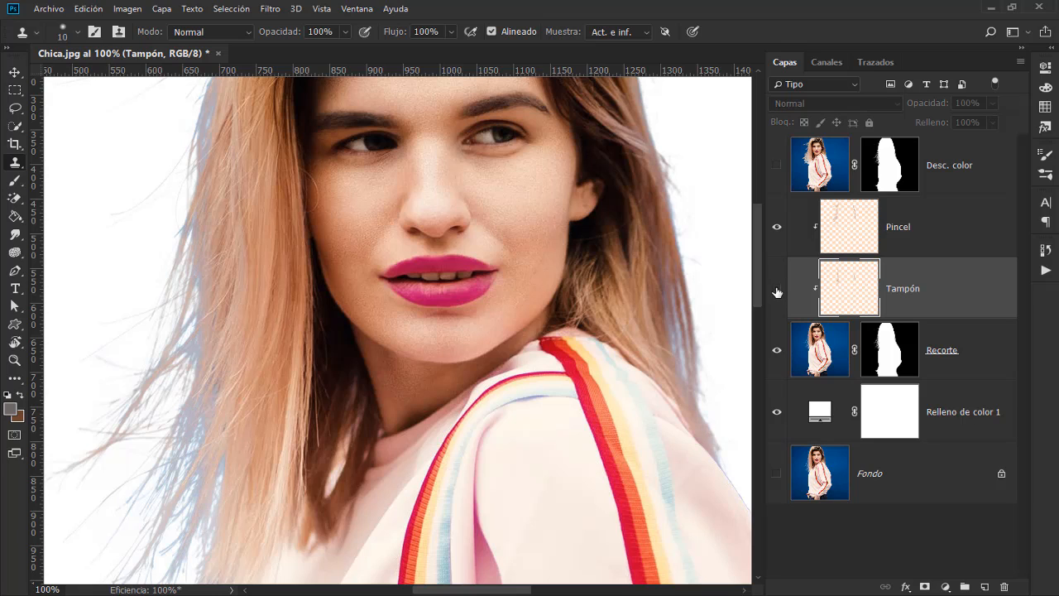
left_click(777, 290)
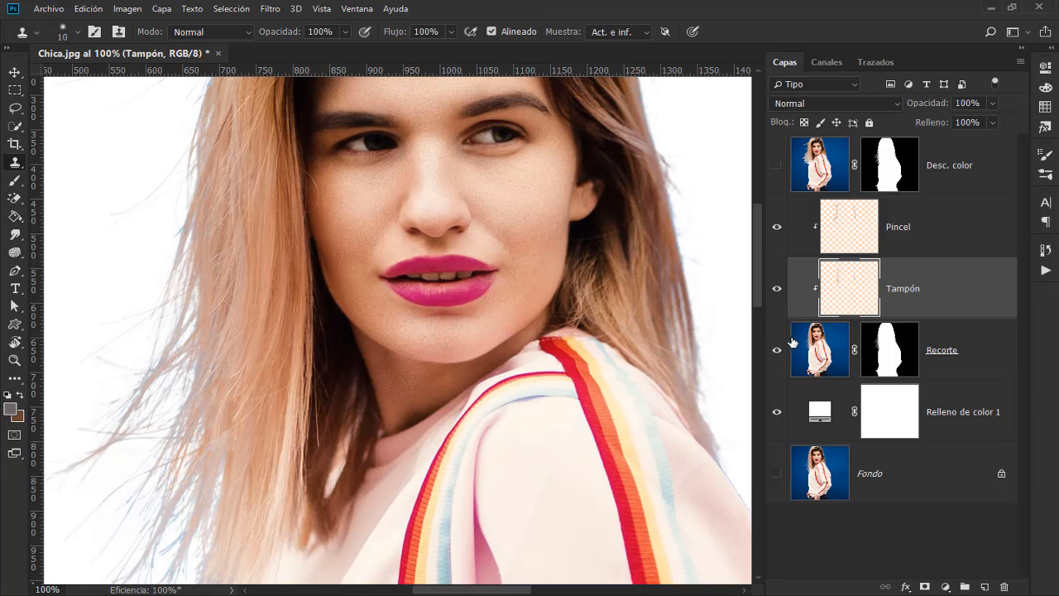
Step: On the Pincel layer, brush sampled hair colours over the bluish lower strands and tips at the image's left
left_click(849, 231)
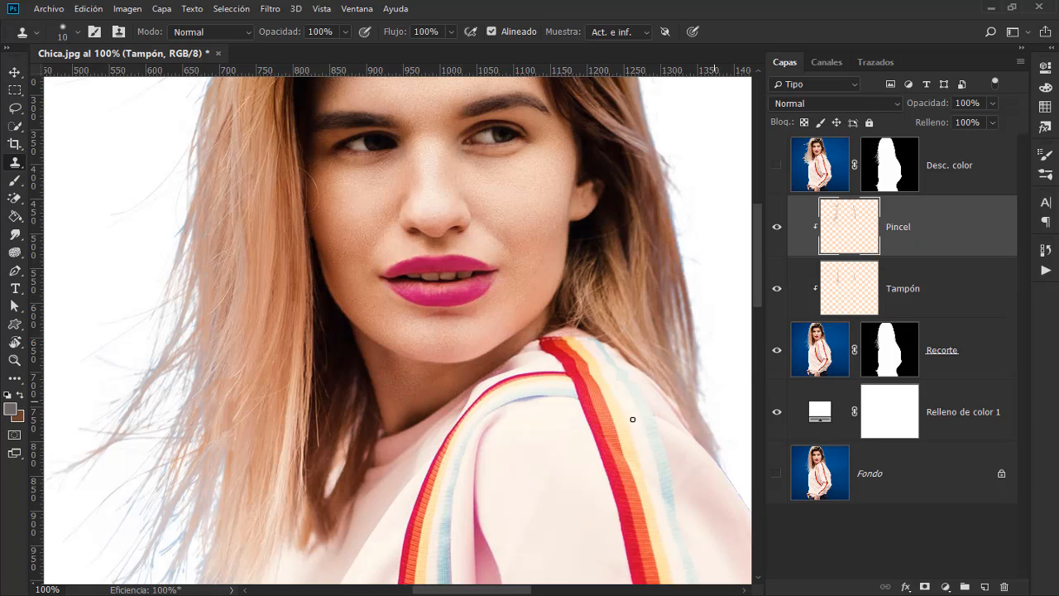
left_click_drag(194, 460, 220, 343)
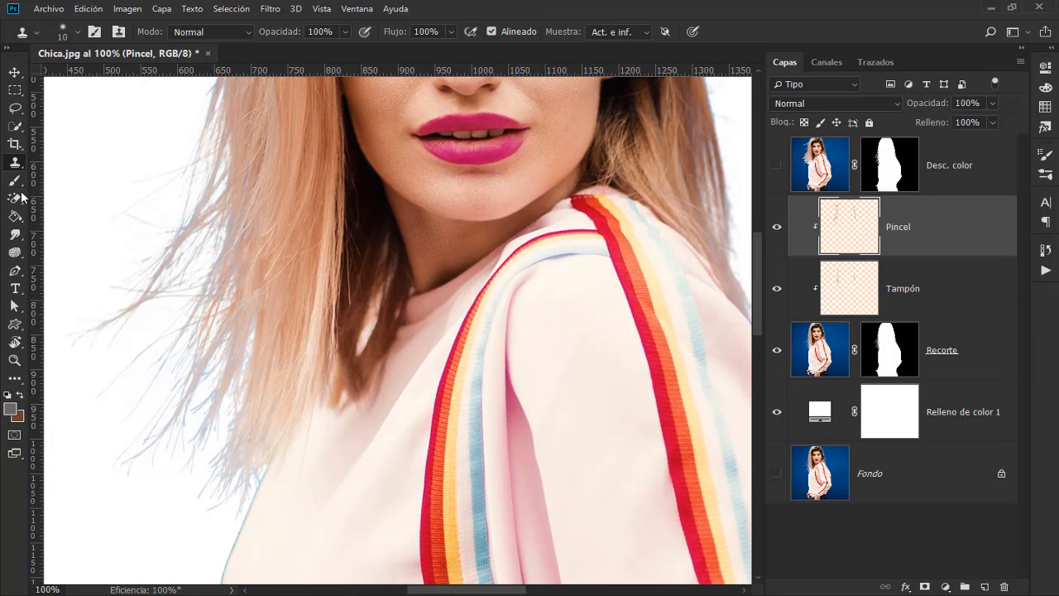
left_click_drag(15, 181, 117, 186)
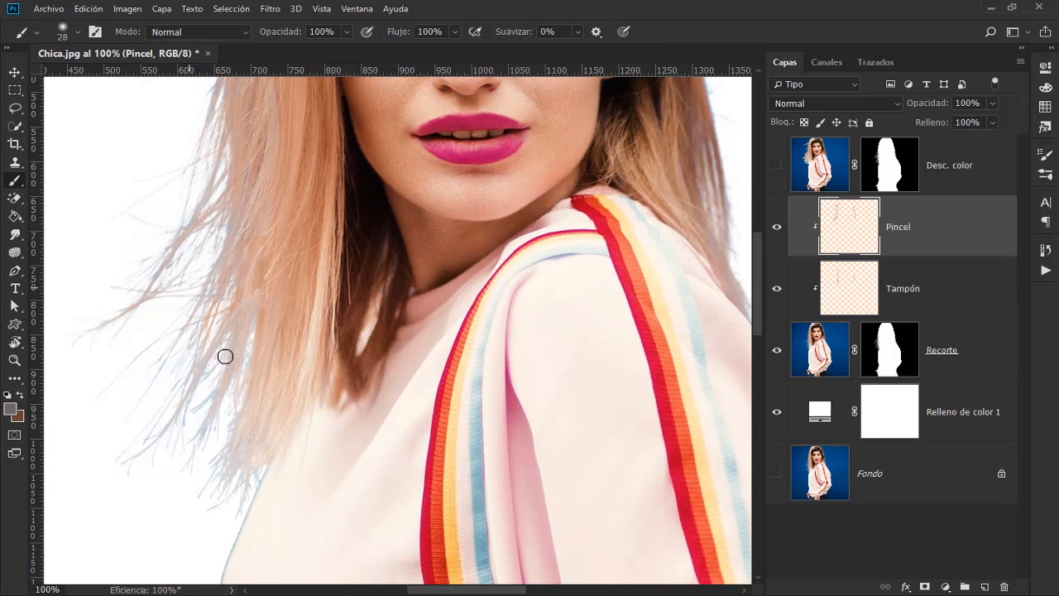
left_click(270, 321, "alt")
mouse_move(224, 465)
left_mouse_down()
mouse_move(224, 487)
mouse_move(241, 496)
mouse_move(249, 484)
left_mouse_up()
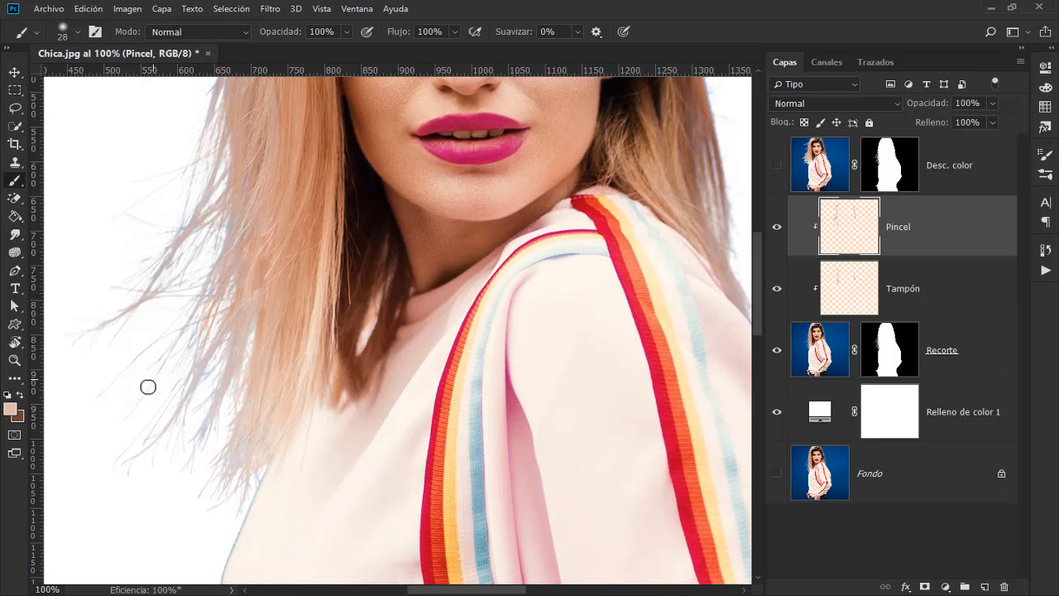
left_click(223, 290, "alt")
left_click_drag(280, 222, 310, 338)
left_click(281, 255, "alt")
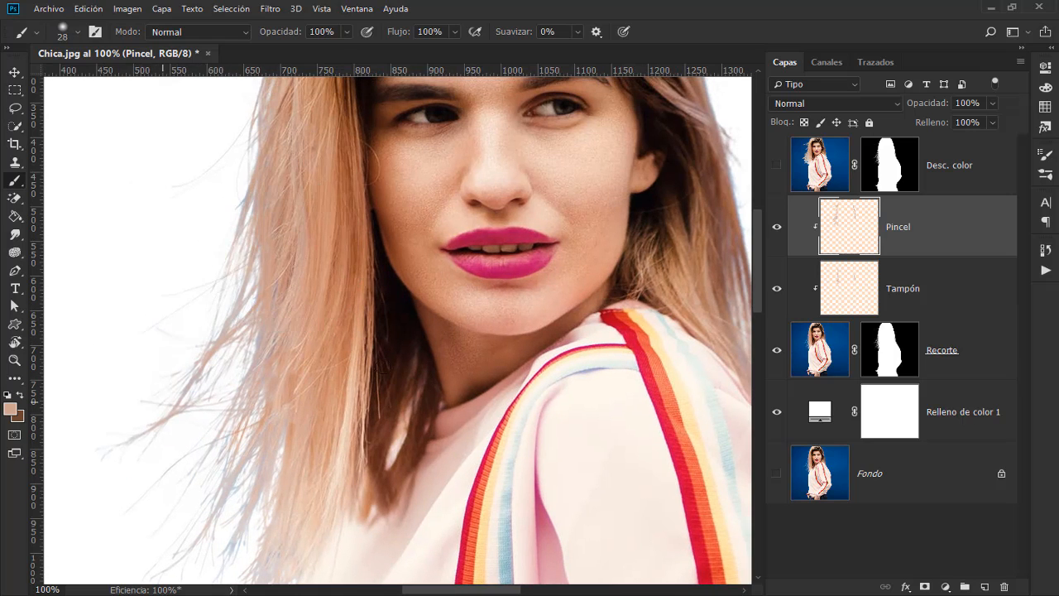
Step: Touch up the remaining bluish hair edges at the image's right and around the crown with sampled hair colours
left_click_drag(612, 182, 344, 336)
left_click(433, 194, "alt")
left_click(424, 227, "alt")
left_click_drag(470, 351, 472, 384)
left_click_drag(410, 135, 453, 259)
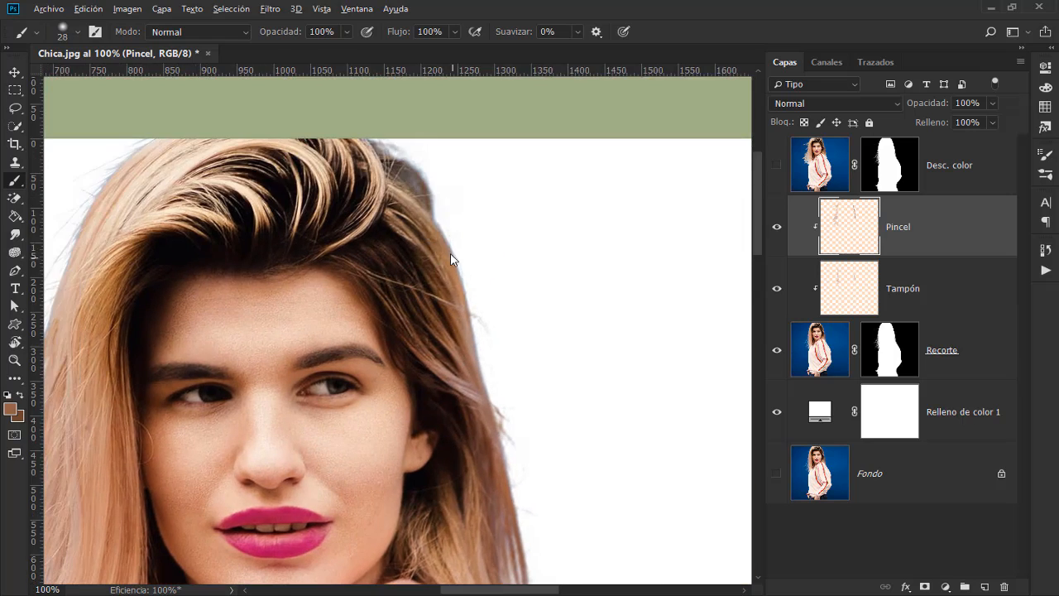
left_click(393, 157, "alt")
left_click_drag(220, 262, 302, 260)
left_click_drag(209, 195, 273, 164)
Step: Paint a sampled sweater colour over the blue outline of the sweater just below the hair at the image's left
left_click_drag(223, 534, 240, 91)
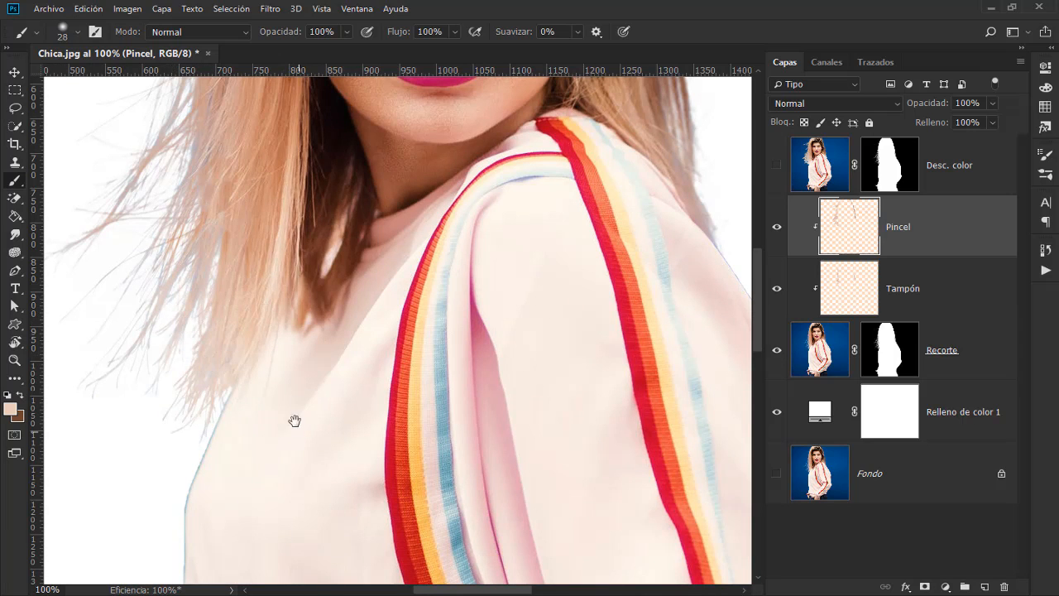
left_click_drag(295, 421, 274, 289)
left_click_drag(293, 355, 323, 347)
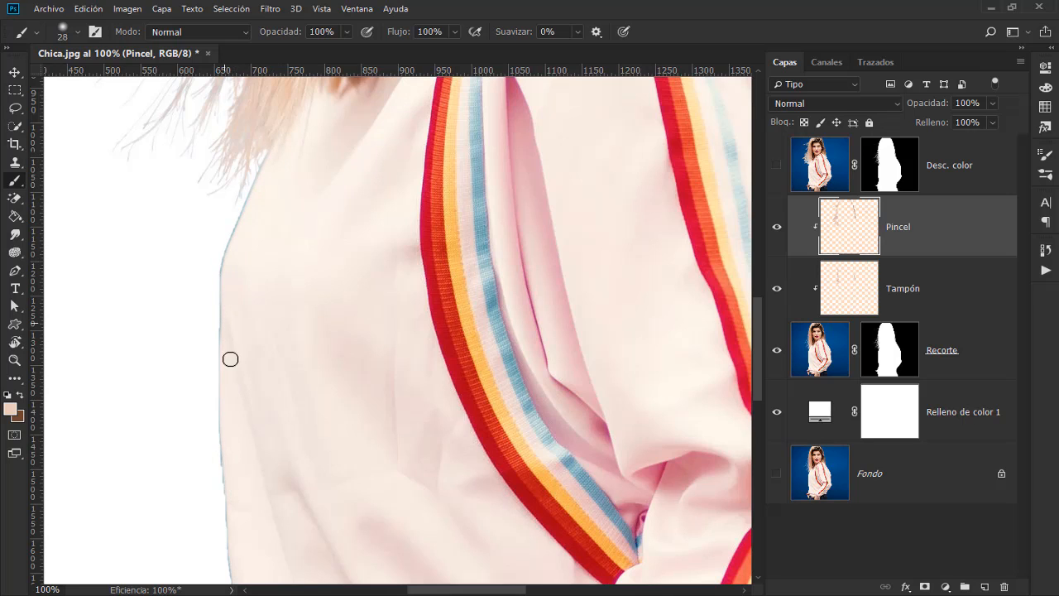
left_click(263, 198, "alt")
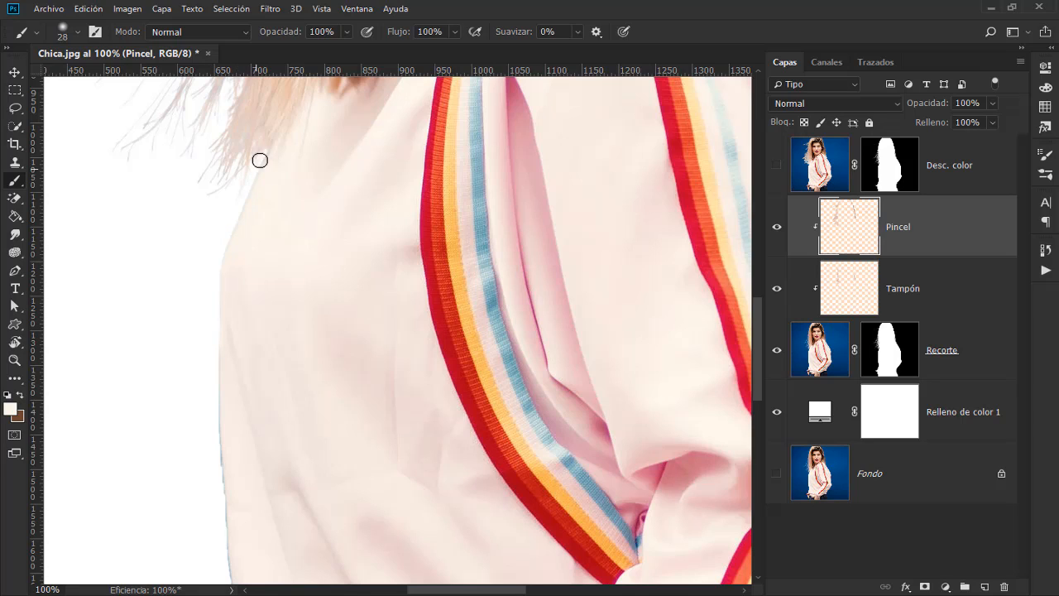
Step: Cover the blue outline along the lower sweater edge at the image's left with colours sampled from the adjacent fabric
left_click_drag(254, 350, 265, 267)
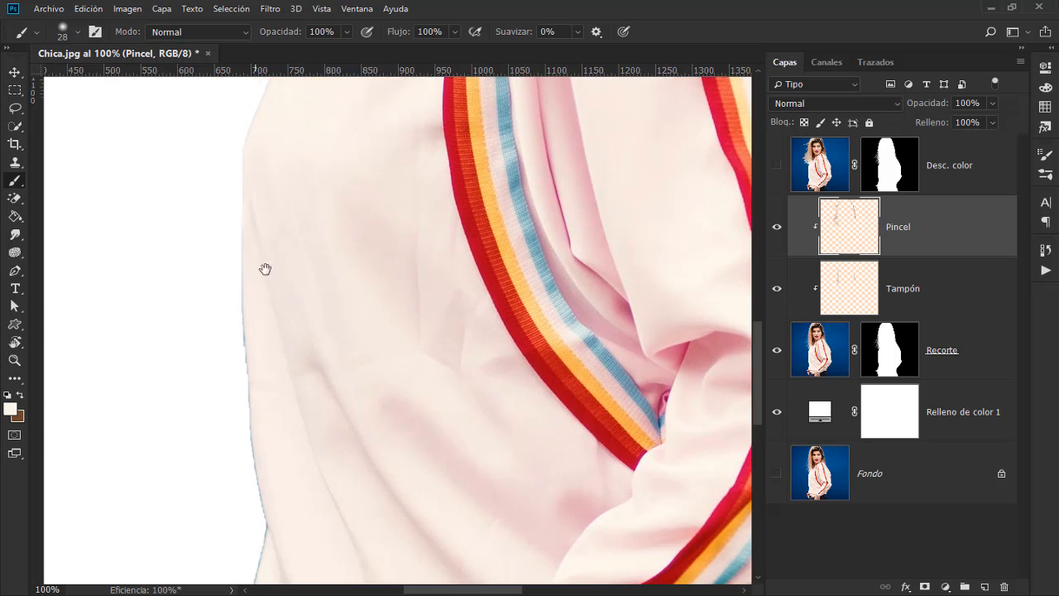
mouse_move(272, 450)
left_mouse_down()
mouse_move(268, 335)
mouse_move(253, 415)
left_mouse_up()
left_click(273, 353, "alt")
mouse_move(281, 415)
left_mouse_down()
mouse_move(296, 304)
mouse_move(257, 389)
mouse_move(350, 326)
left_mouse_up()
left_click(286, 373, "alt")
left_click_drag(285, 364, 243, 373)
left_click(287, 430, "alt")
left_click_drag(273, 424, 289, 485)
Step: Paint sampled fabric colours over the blue outline at the sweater's waist and elbow on the image's right
mouse_move(601, 365)
left_mouse_down()
mouse_move(514, 235)
mouse_move(219, 432)
left_mouse_up()
left_click(430, 428, "alt")
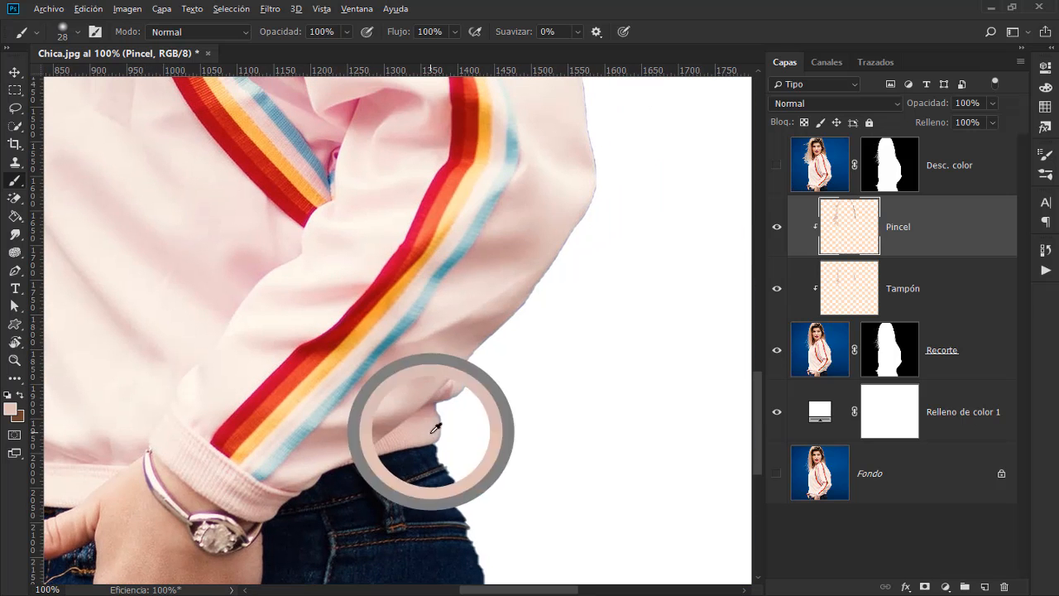
left_click_drag(435, 419, 437, 437)
left_click(453, 380, "alt")
left_click_drag(453, 390, 460, 368)
left_click(526, 293, "alt")
left_click_drag(591, 202, 549, 298)
left_click(546, 240, "alt")
Step: Cover the blue outline on the red stripe, upper sleeve and shoulder at the image's right with locally sampled colours
left_click_drag(519, 152, 507, 317)
left_click(526, 259, "alt")
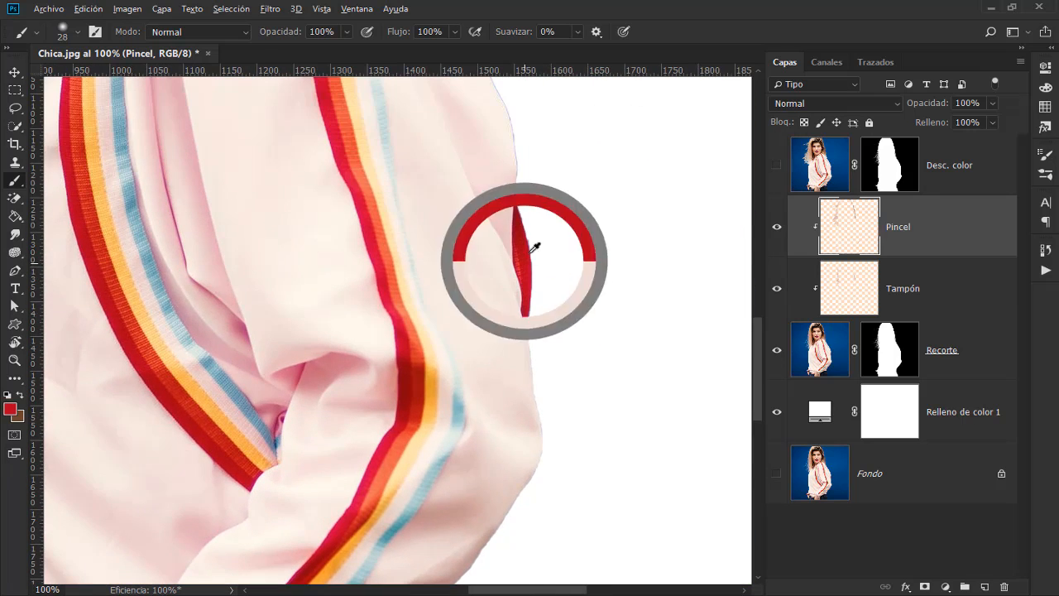
left_click_drag(510, 116, 502, 284)
left_click_drag(484, 176, 535, 365)
left_click(426, 277, "alt")
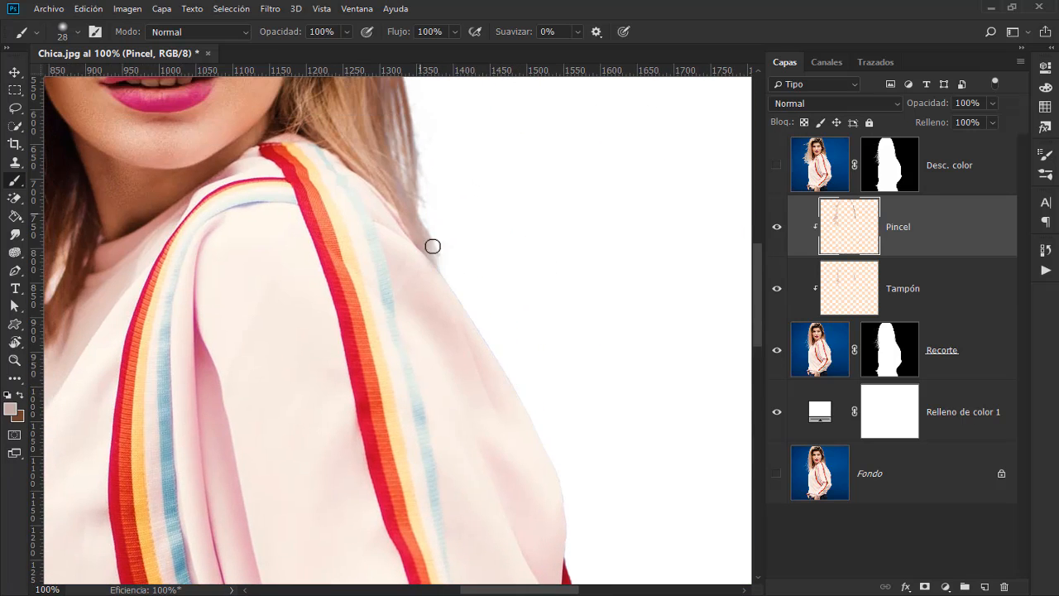
left_click_drag(433, 246, 447, 276)
left_click(435, 255, "alt")
left_click_drag(437, 113, 479, 289)
Step: Duplicate the Relleno de color 1 layer and group the copy with the Recorte, Tampón and Pincel layers
key("ctrl+0")
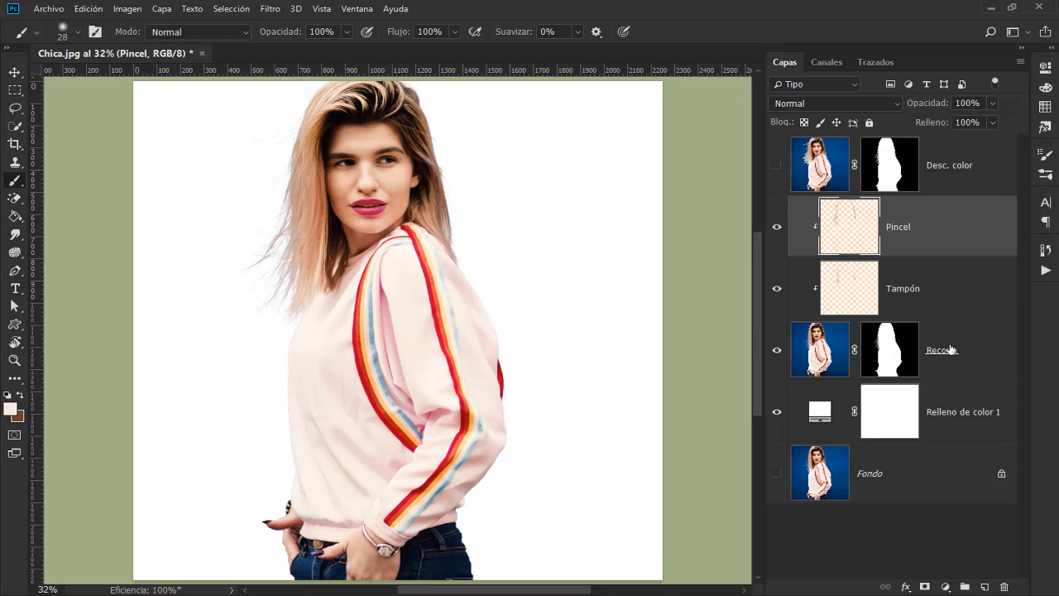
left_click(971, 409)
key("ctrl+j")
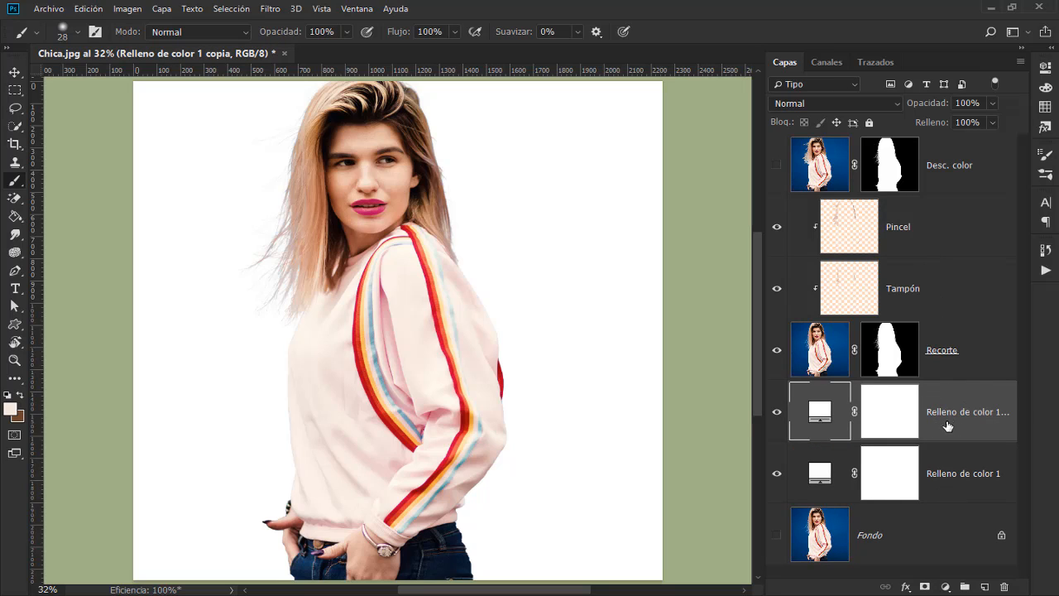
left_click(934, 238, "shift")
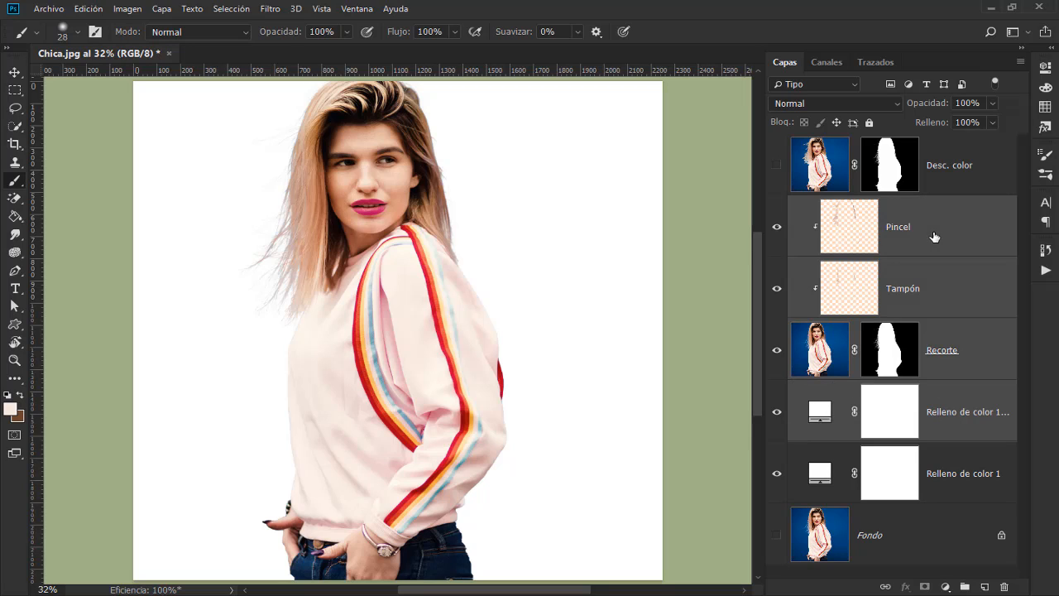
key("ctrl+g")
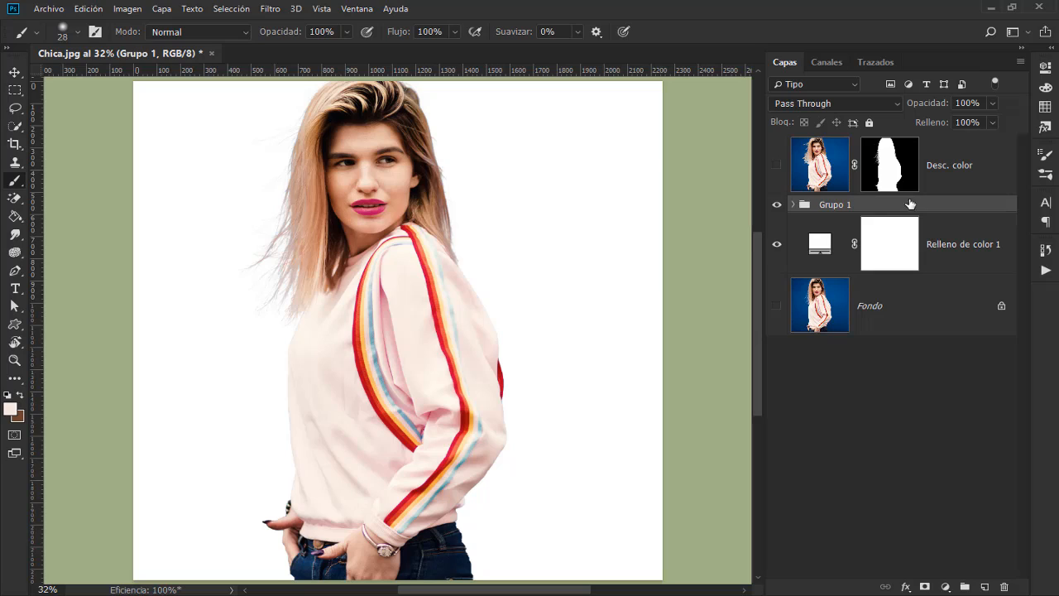
Step: Rename the group holding the Pincel, Tampón and Recorte layers as Corrección
double_click(837, 205)
type("Correcció")
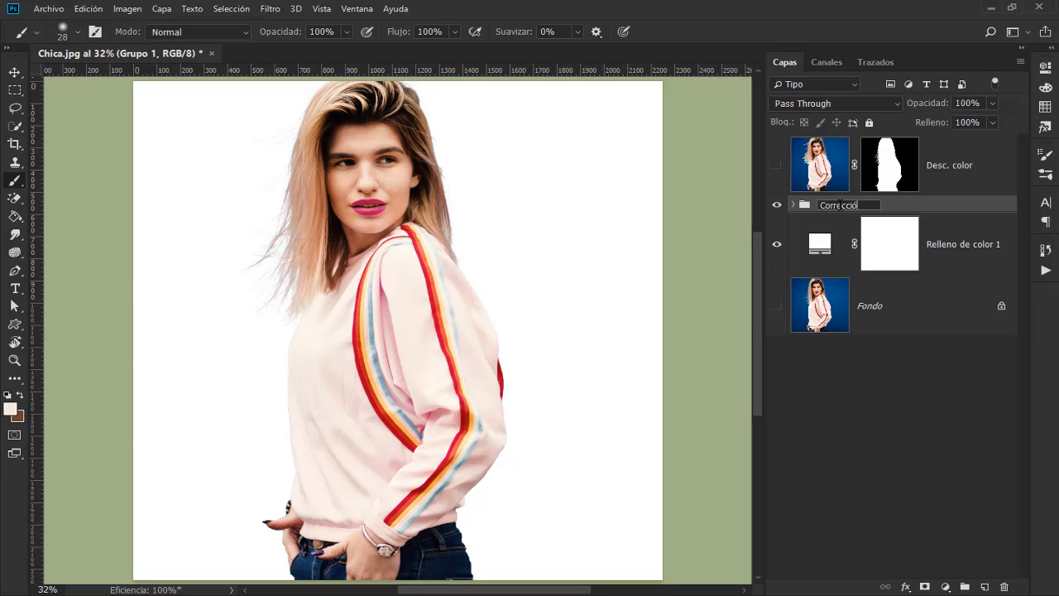
type("n")
key("Return")
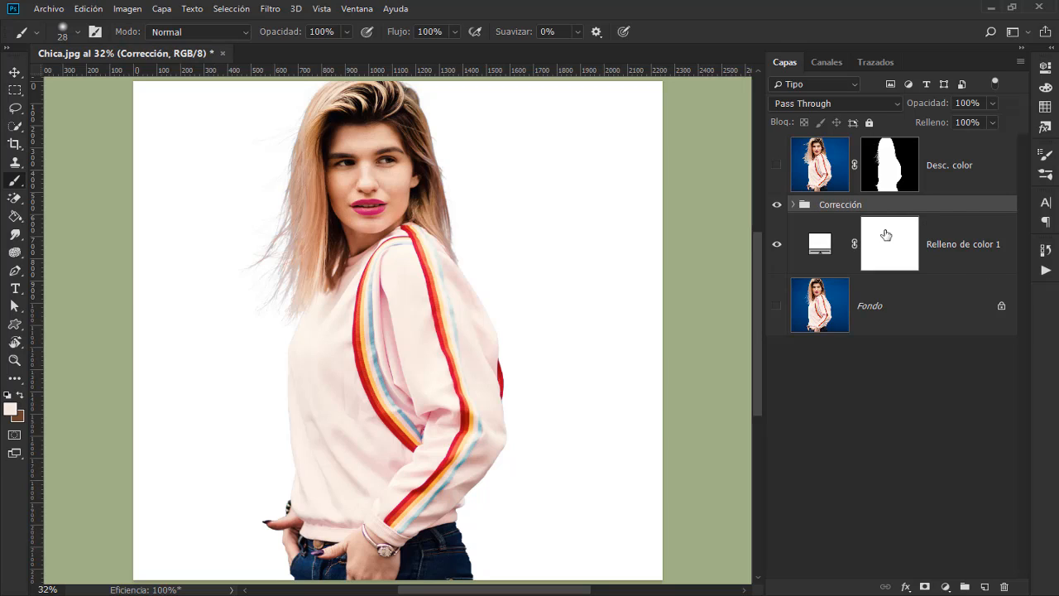
Step: Move the Desc. color layer directly below the Corrección group and make it visible
left_click(965, 170)
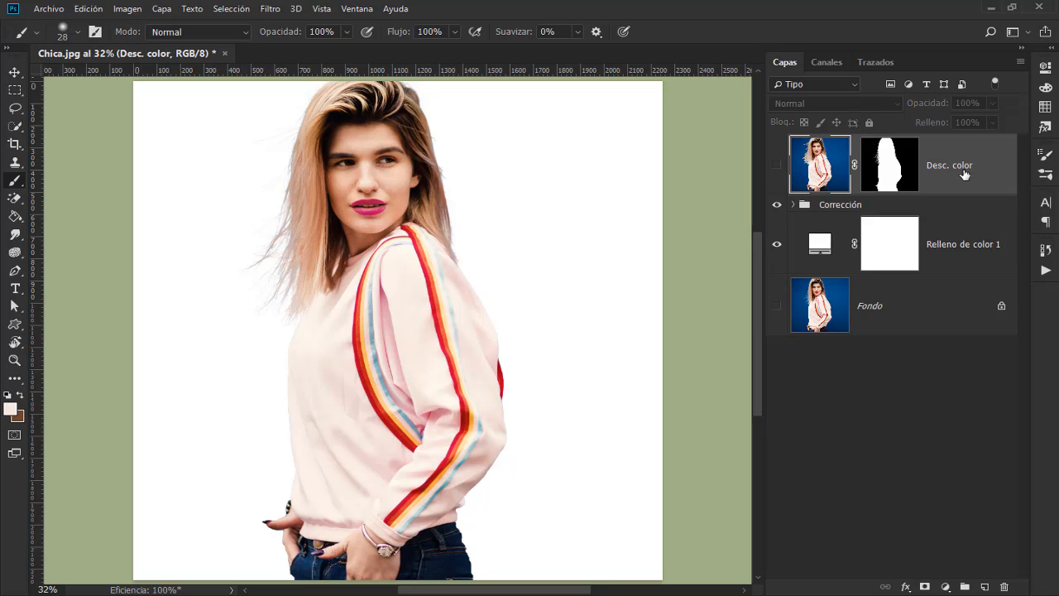
left_click_drag(949, 182, 832, 224)
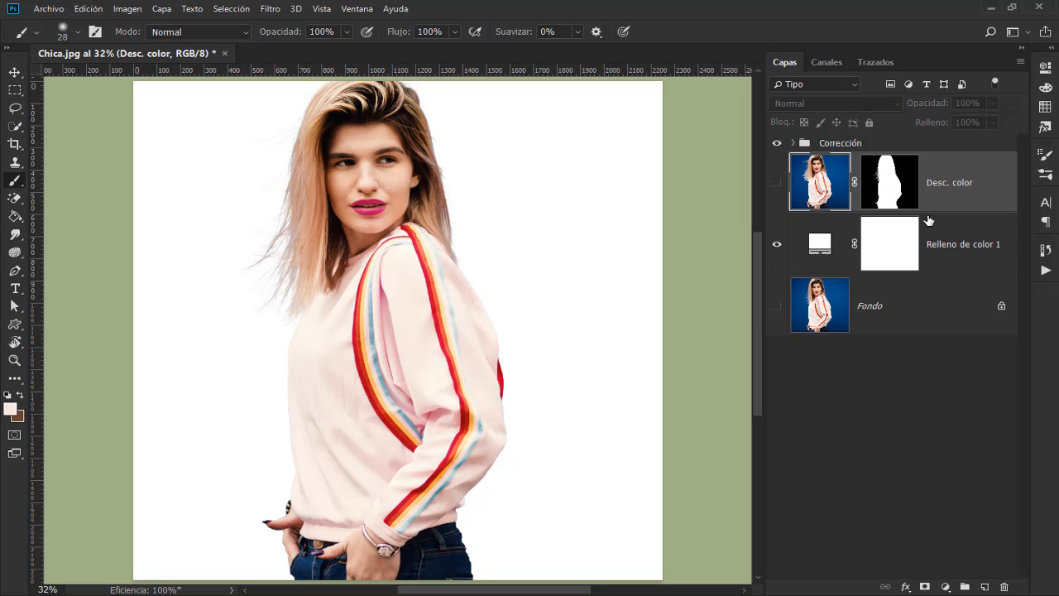
left_click(777, 184)
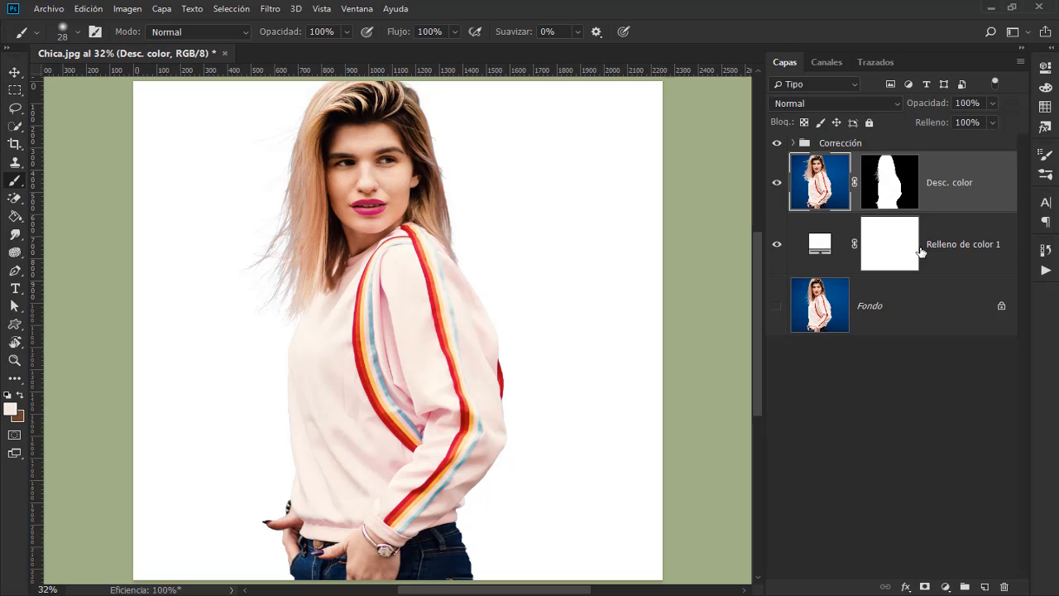
Step: Group the Desc. color layer with Relleno de color 1 and name the group Desc
left_click(979, 259, "shift")
key("ctrl+g")
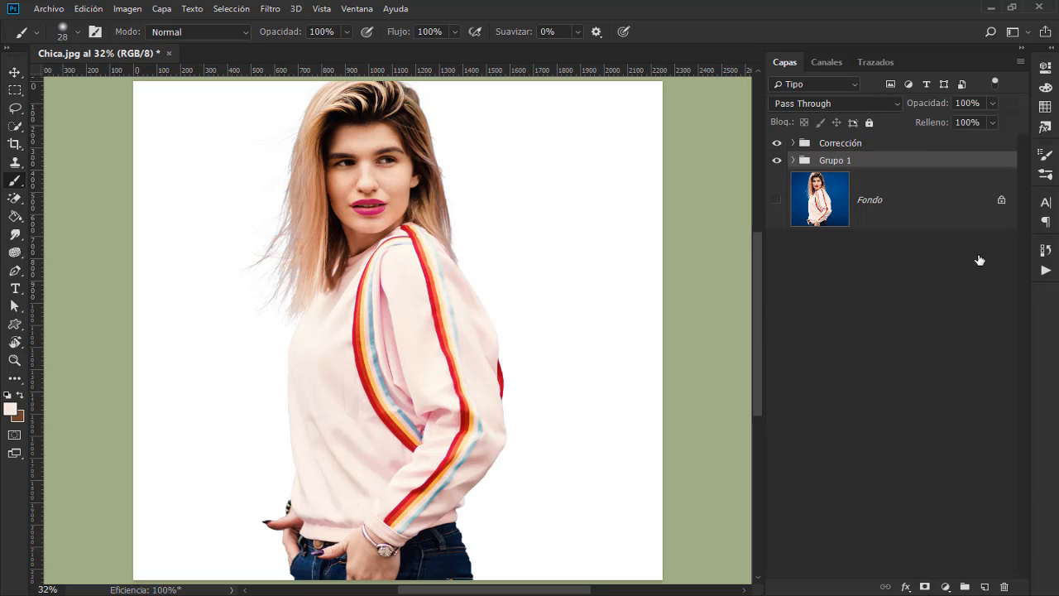
double_click(836, 161)
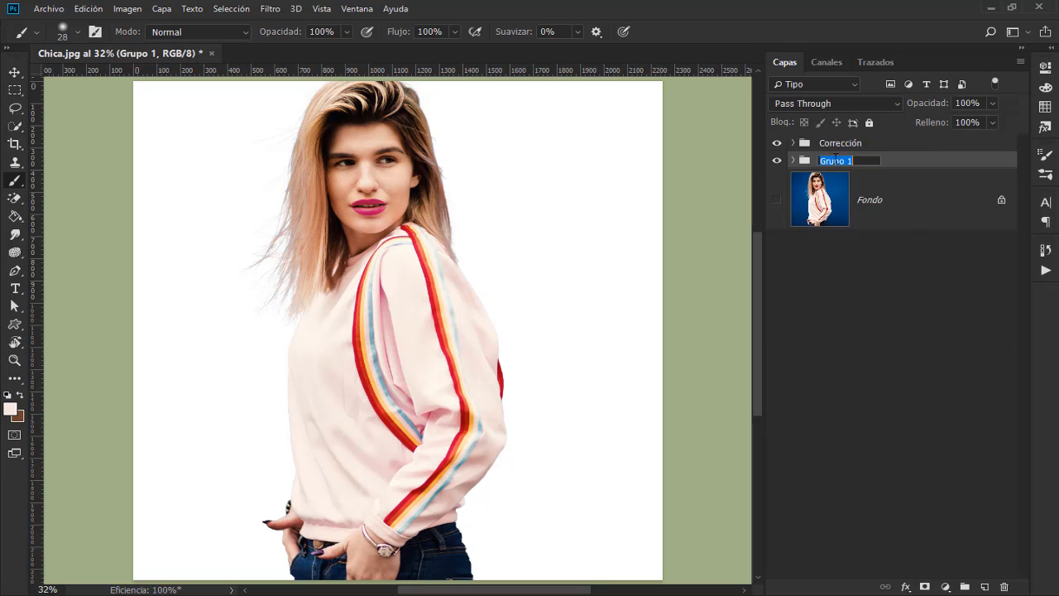
type("Desc.")
left_click(900, 161)
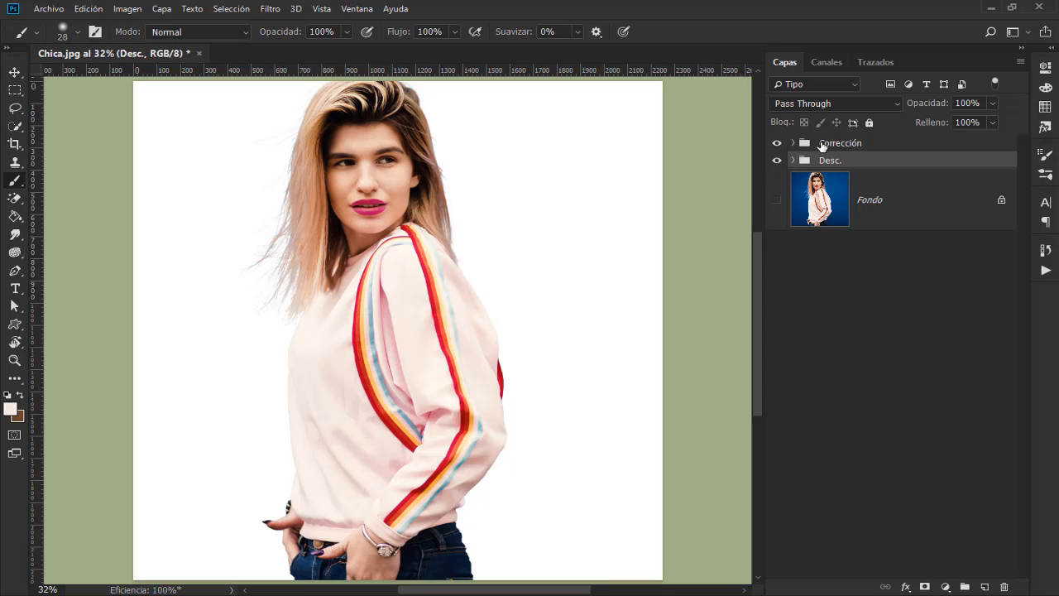
Step: Compare the woman's hair and shoulder edges at 50% with the Corrección group shown and hidden
key("ctrl+plus")
key("ctrl+plus")
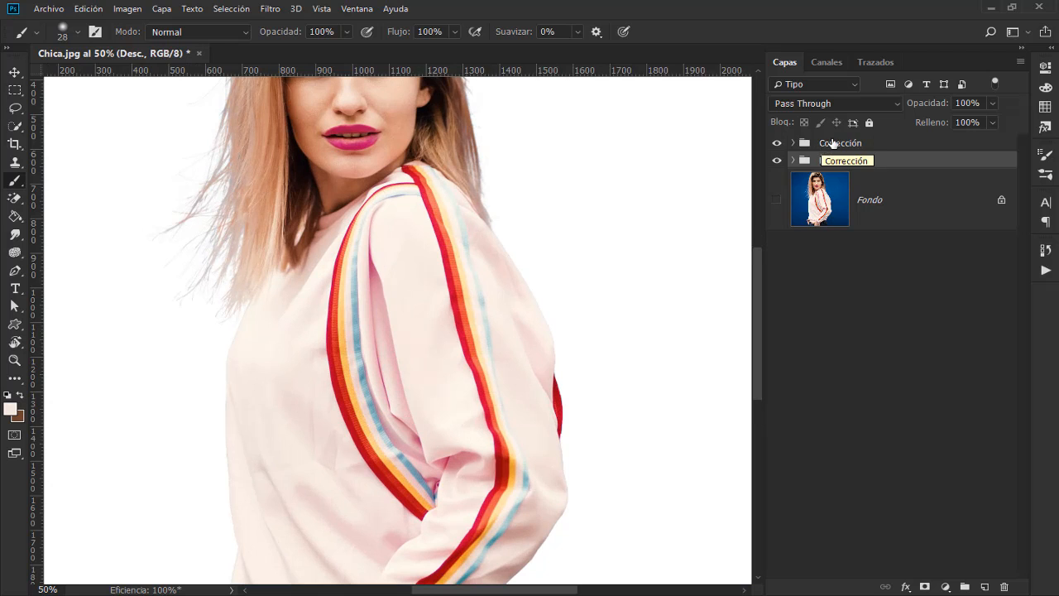
left_click_drag(617, 158, 638, 274)
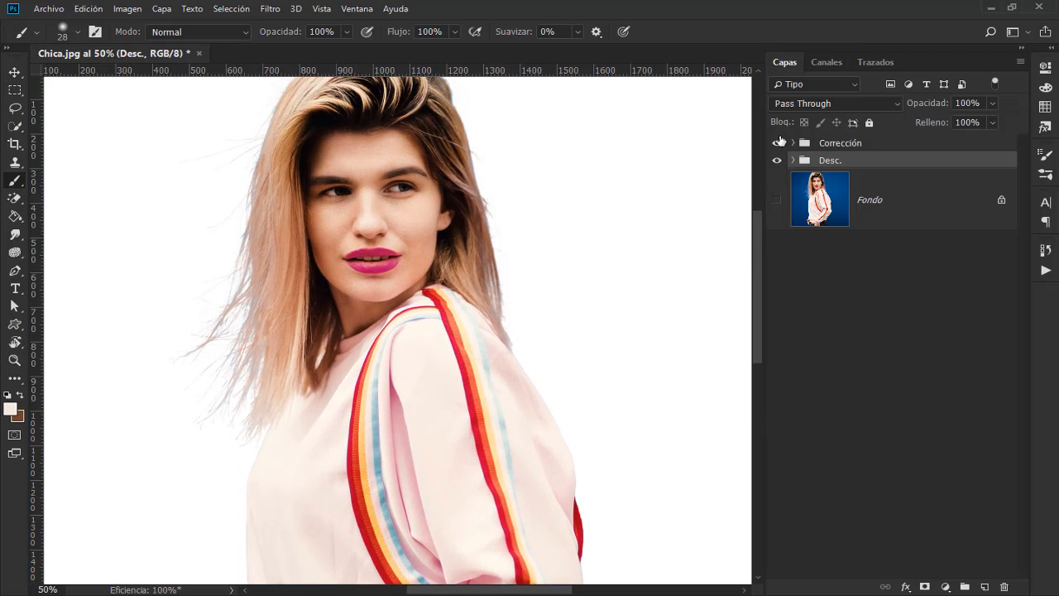
left_click(777, 145)
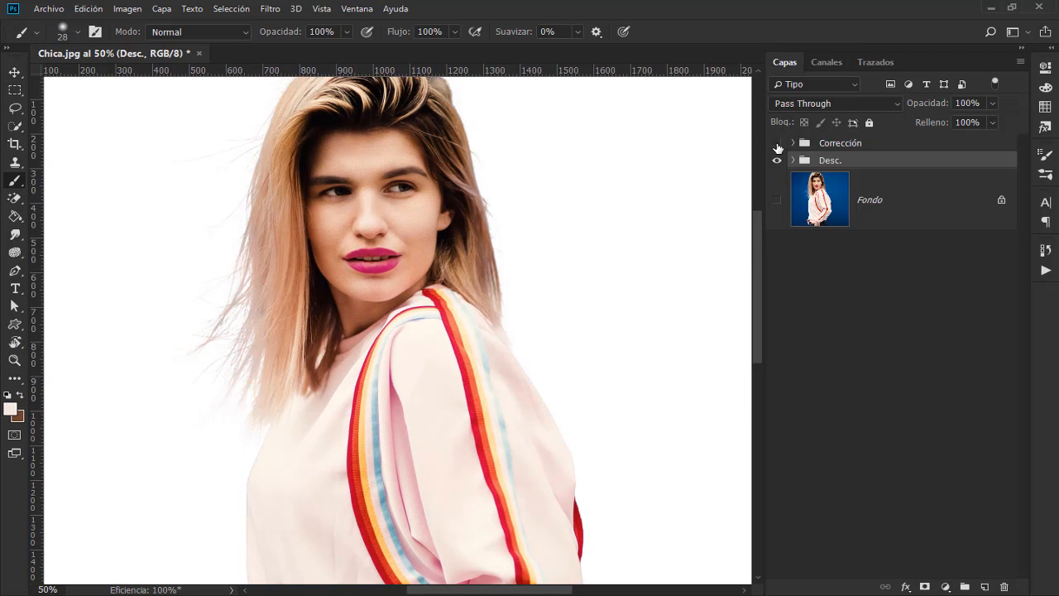
left_click(777, 145)
left_click(777, 145)
Step: Examine the hair strands and shoulder edge of the Desc. cutout up close with the Corrección group hidden
key("ctrl+plus")
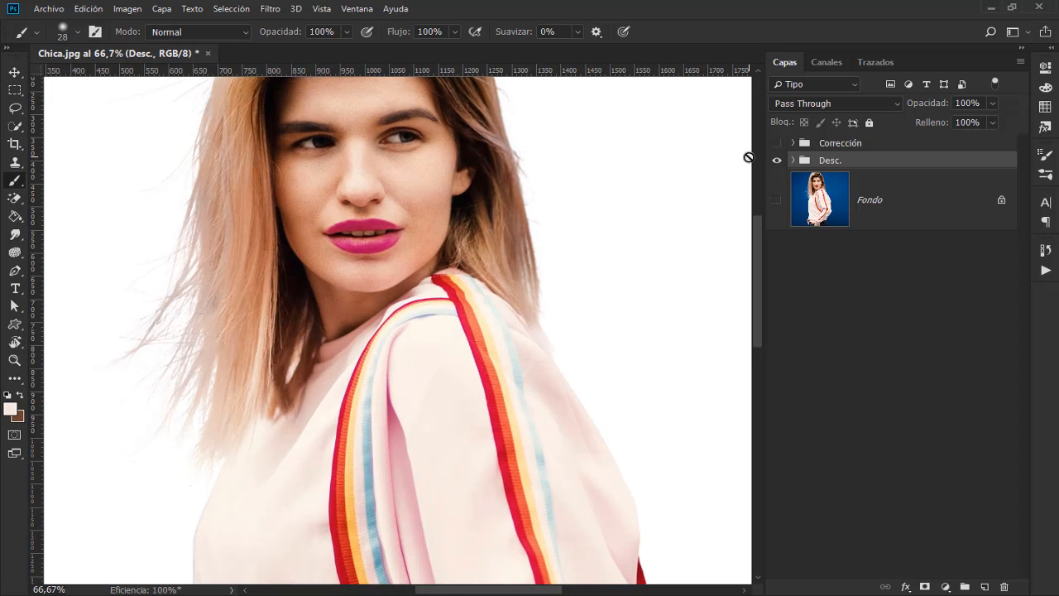
key("ctrl+plus")
left_click_drag(471, 294, 551, 258)
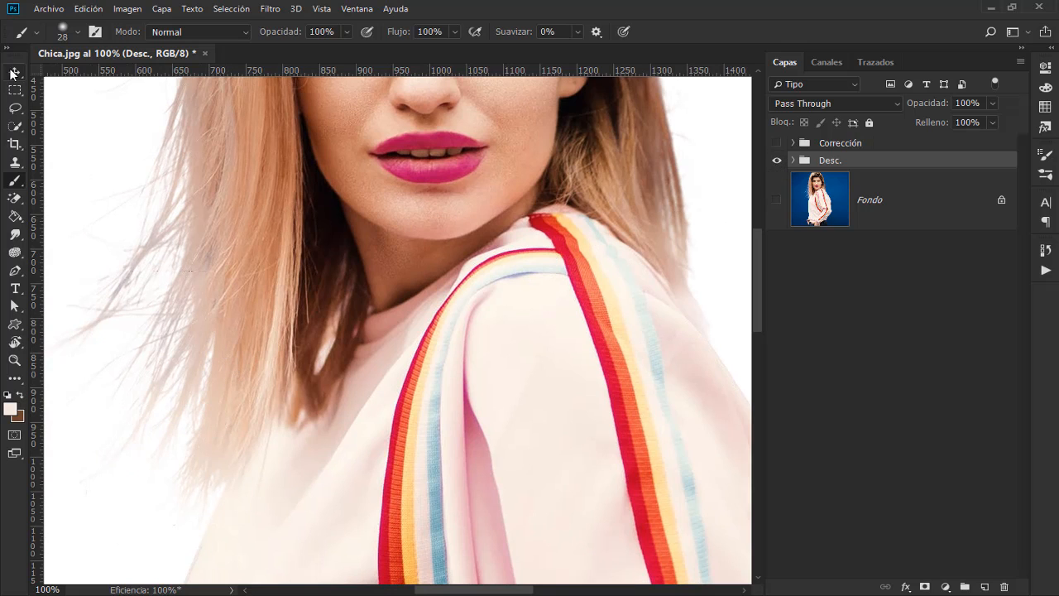
key("v")
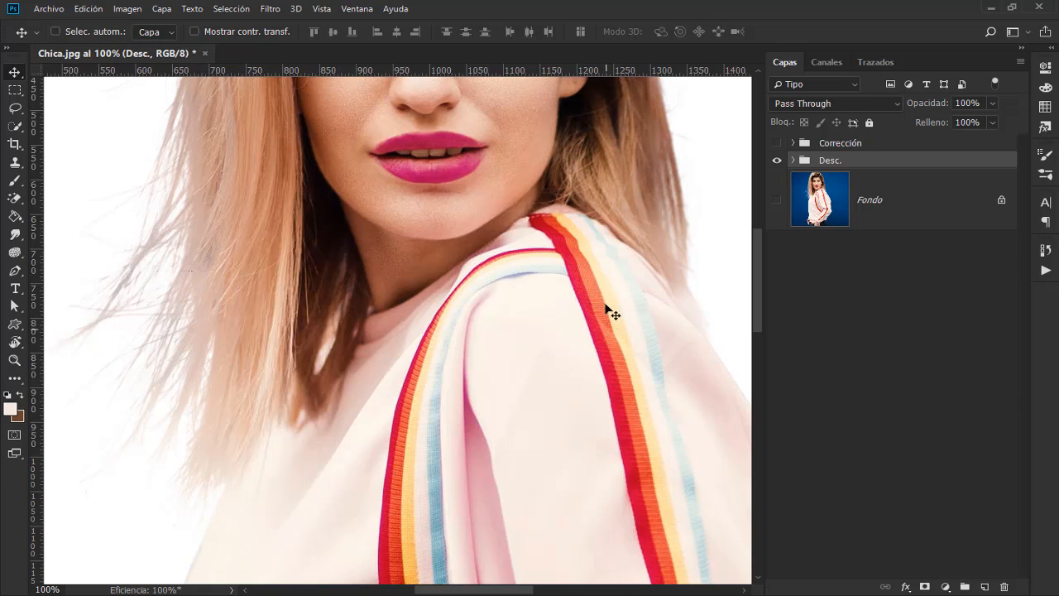
scroll(238, 279, "up", 2)
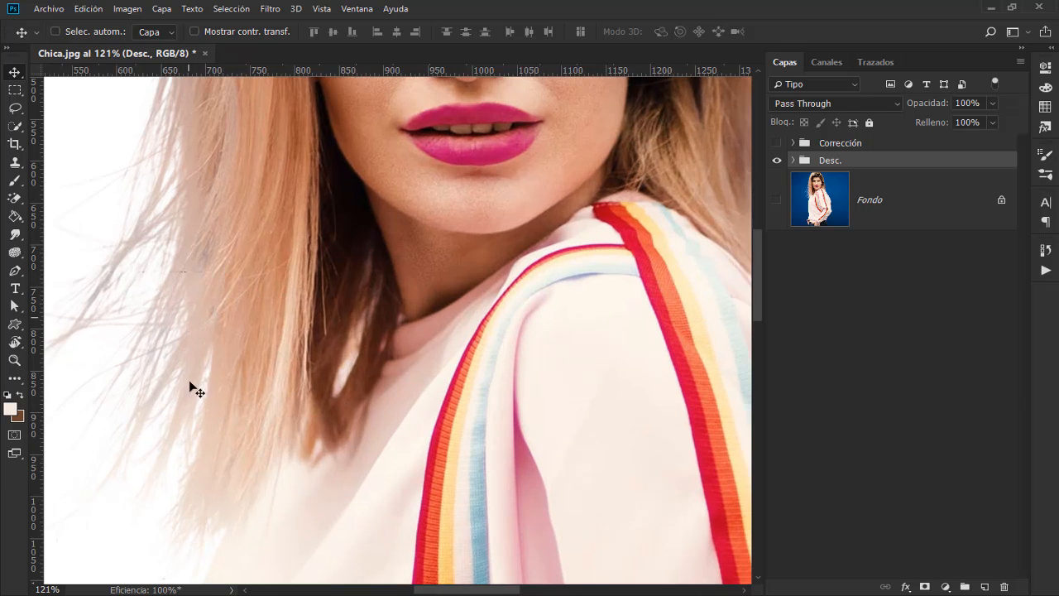
scroll(228, 432, "down", 2)
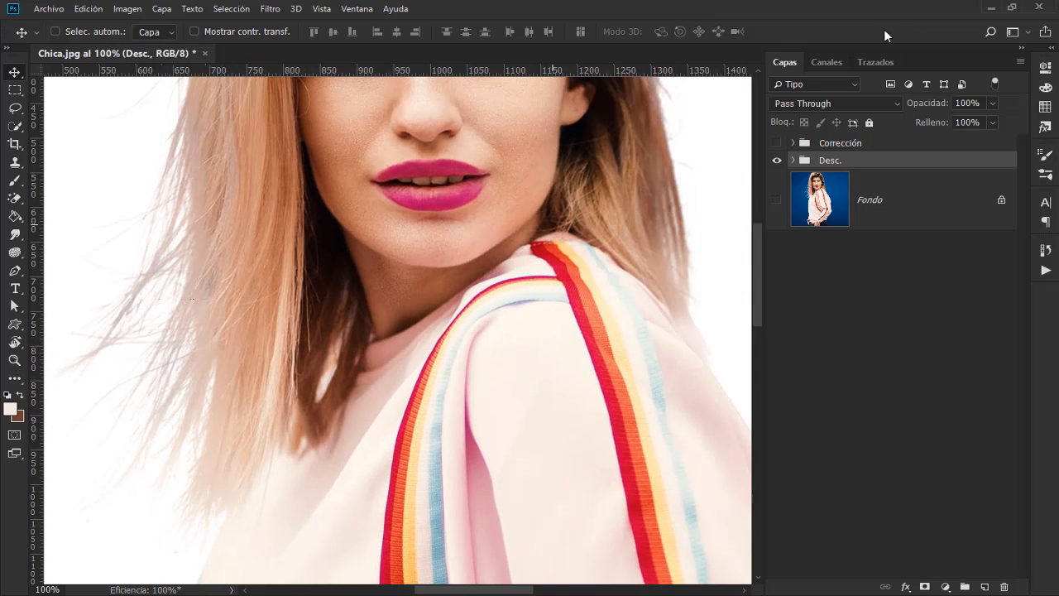
Step: Disable and re-enable the Desc. color layer's mask to inspect the decontaminated pixels around the hair
left_click(793, 160)
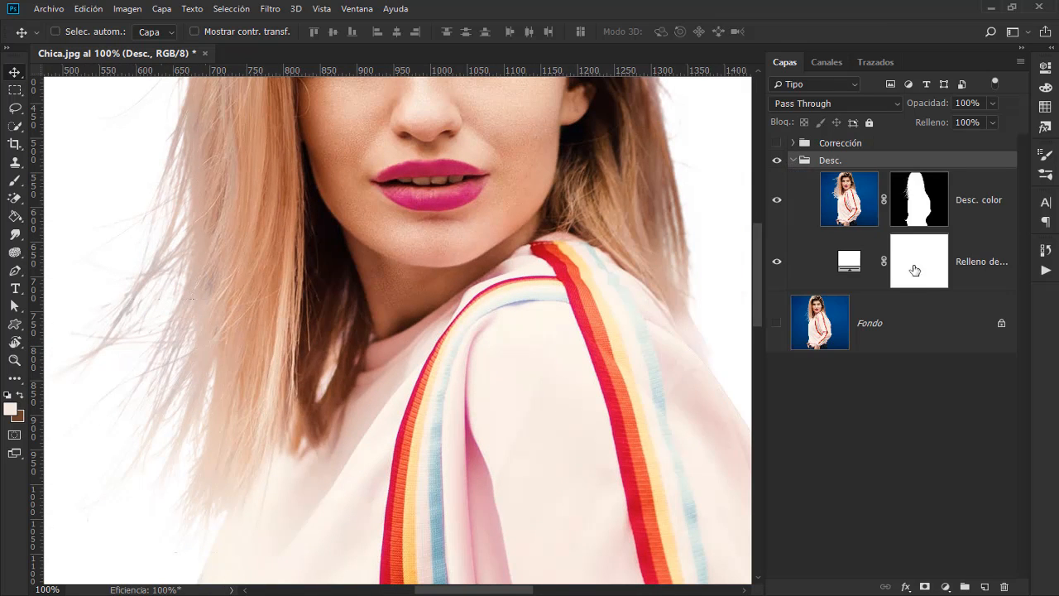
left_click(920, 213)
right_click(920, 213)
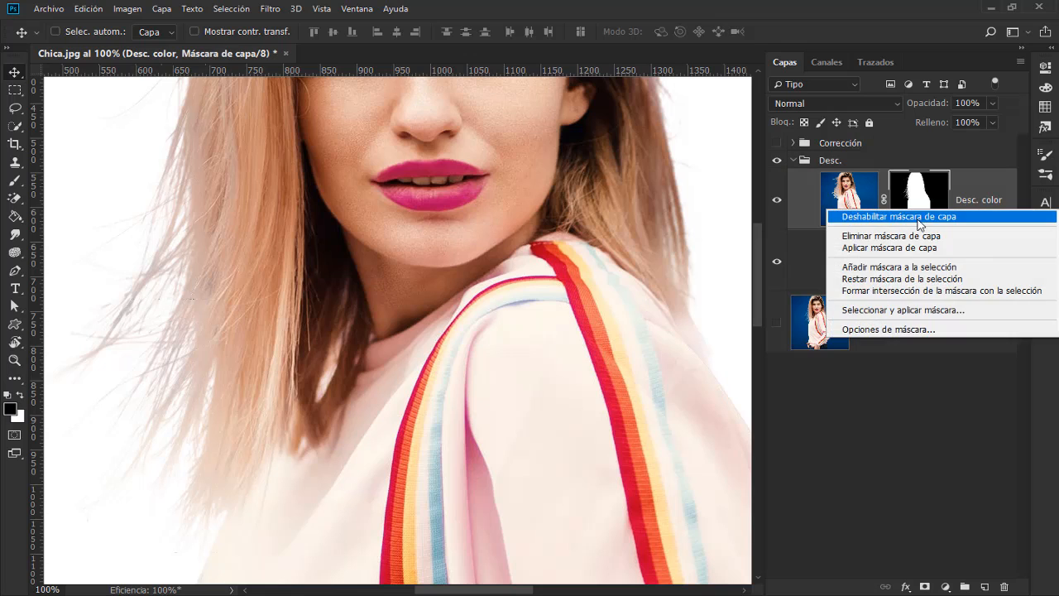
left_click(923, 216)
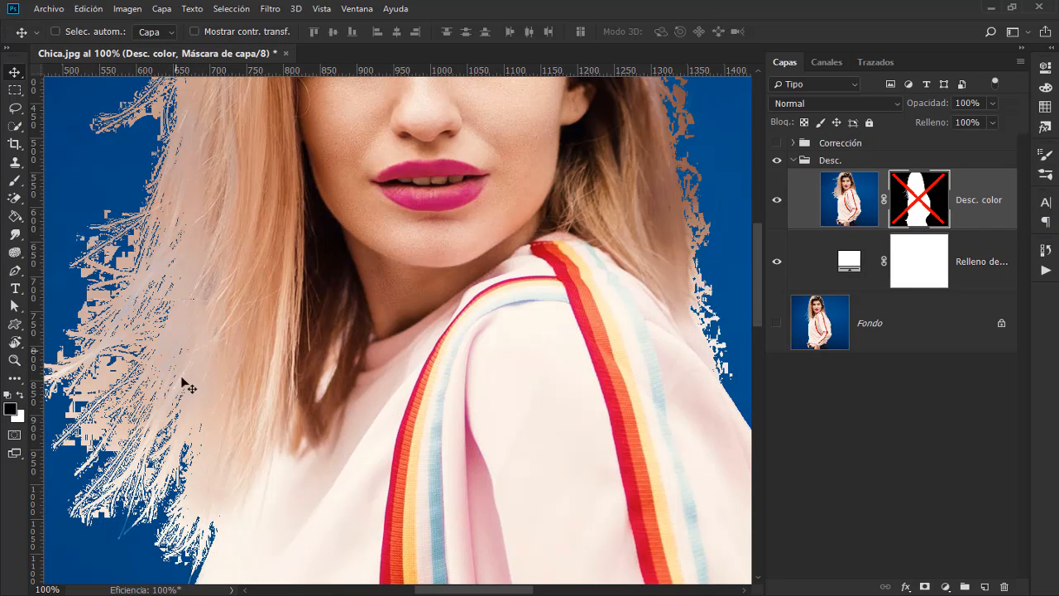
right_click(916, 218)
left_click(832, 218)
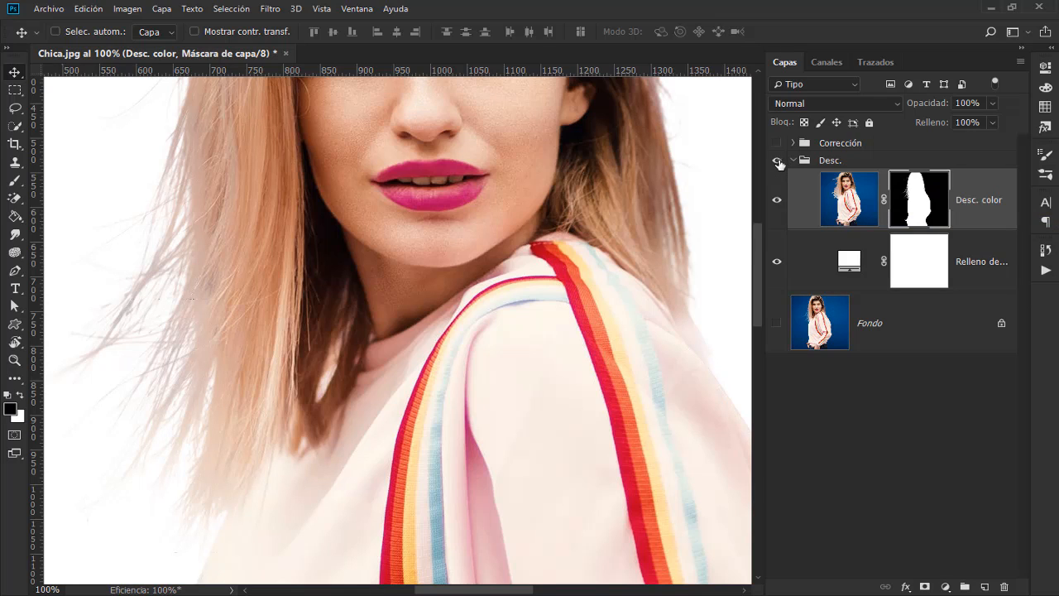
Step: Switch the Corrección group on and off to compare its hair detail with the Desc. version, leaving it visible
left_click(777, 145)
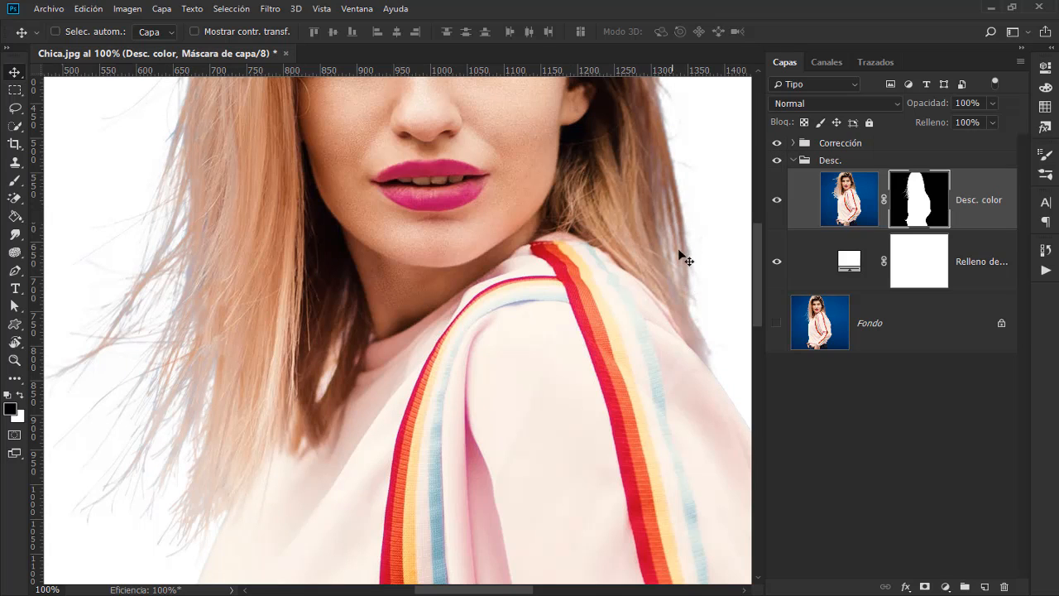
left_click(778, 144)
left_click(778, 145)
Step: Collapse the Desc. group, expand the Corrección group's layers, and hide the Desc. group
key("ctrl+0")
left_click(793, 160)
left_click(793, 143)
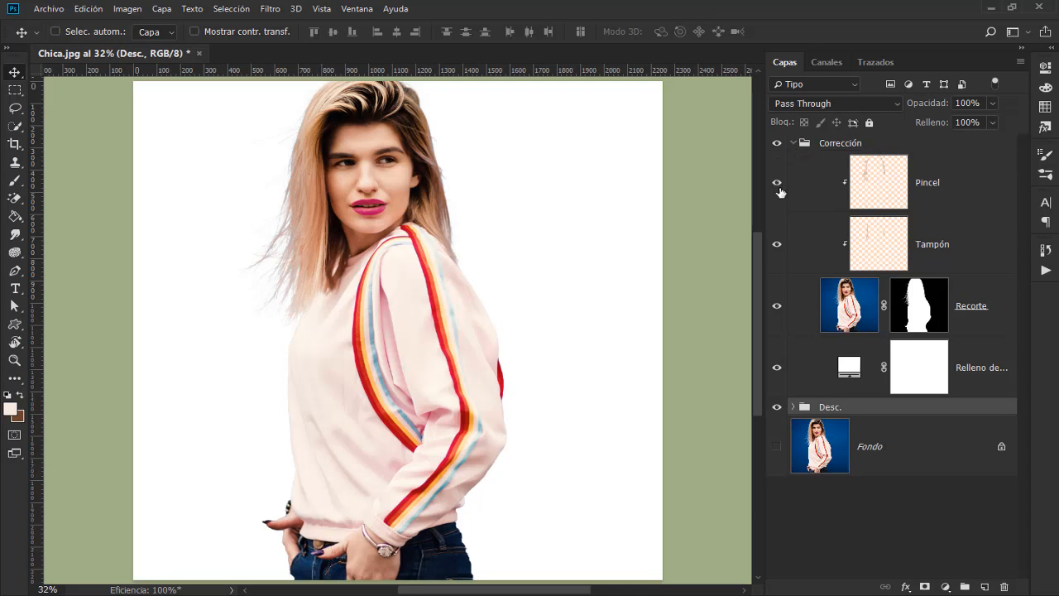
left_click(777, 407)
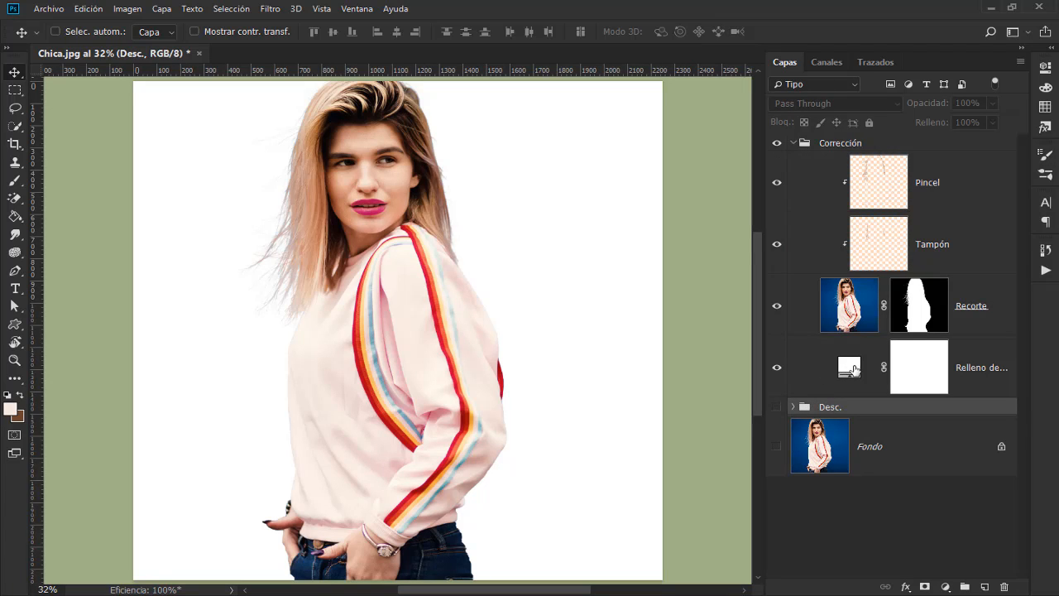
Step: Change the colour fill layer inside the Corrección group to the reddish brown 9a5f5f
double_click(853, 367)
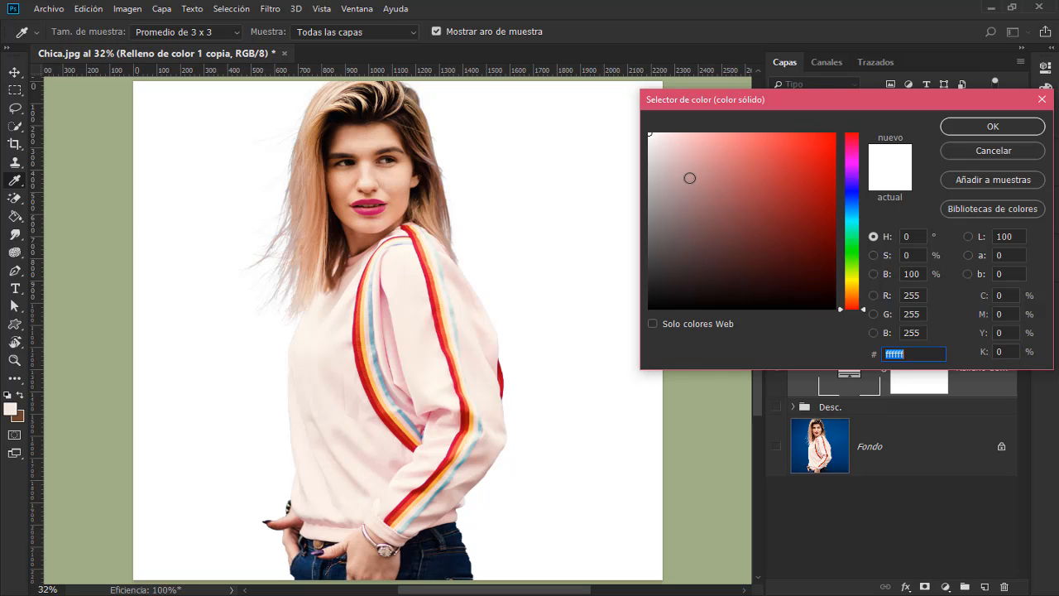
left_click_drag(690, 177, 721, 202)
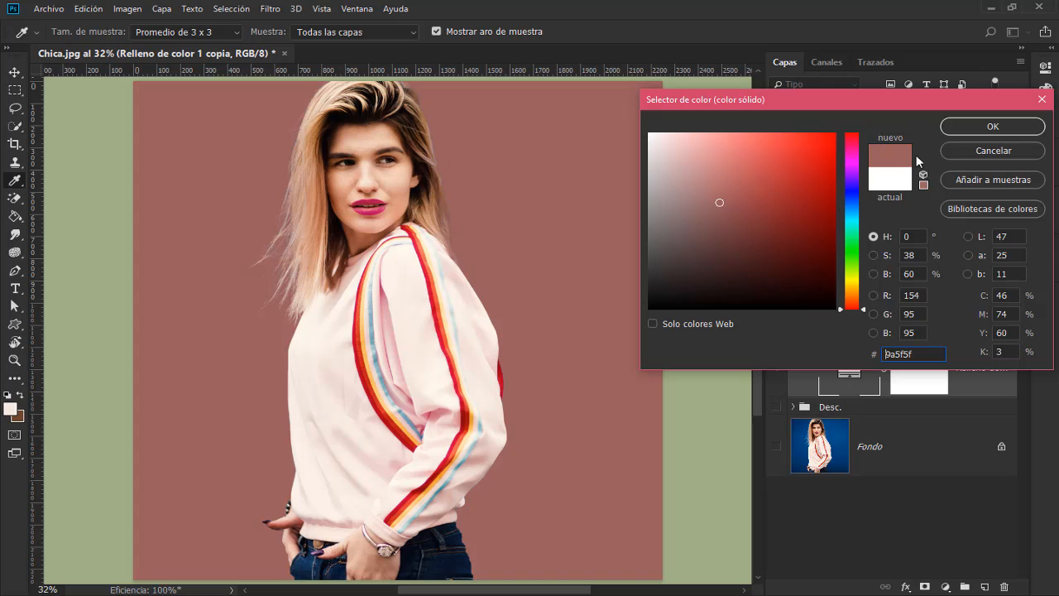
left_click(966, 128)
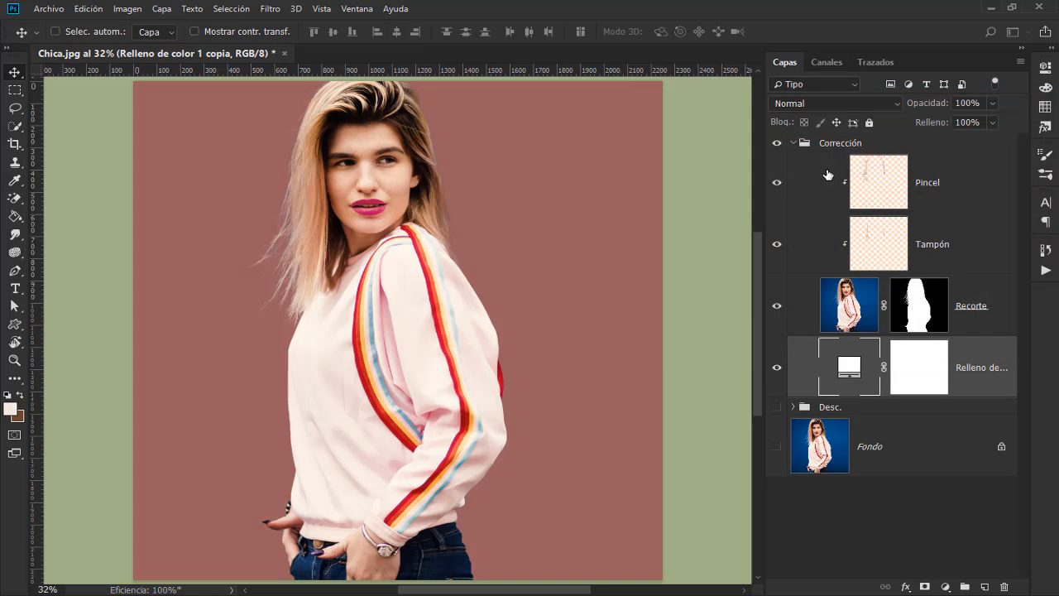
Step: Hide the Pincel and Tampón layers to examine the hair fringe against the brown background, and show Tampón again
left_click(777, 185)
left_click(779, 245)
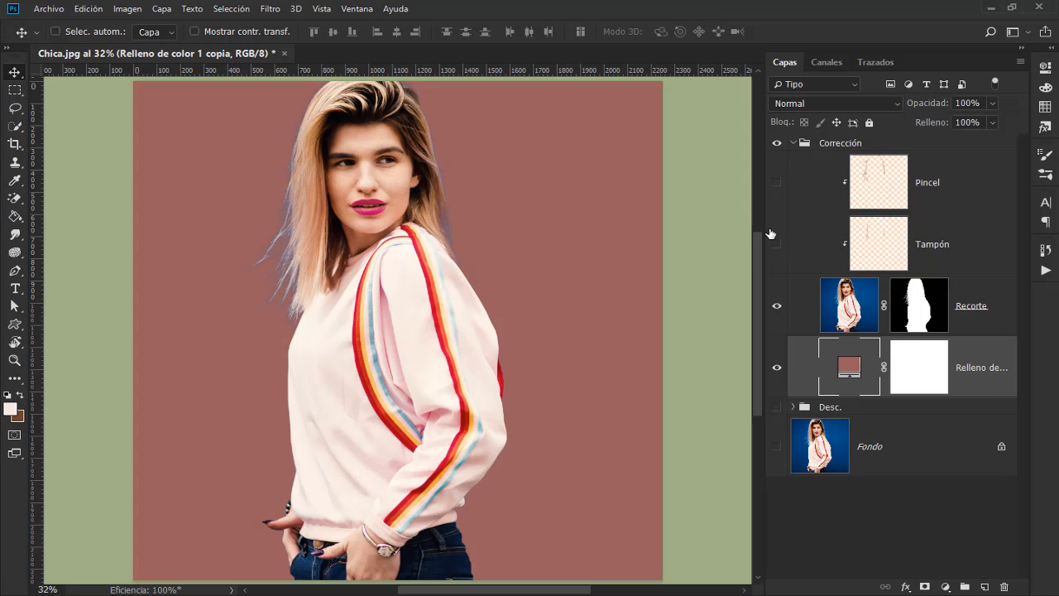
scroll(733, 213, "up", 2)
scroll(404, 257, "up", 1)
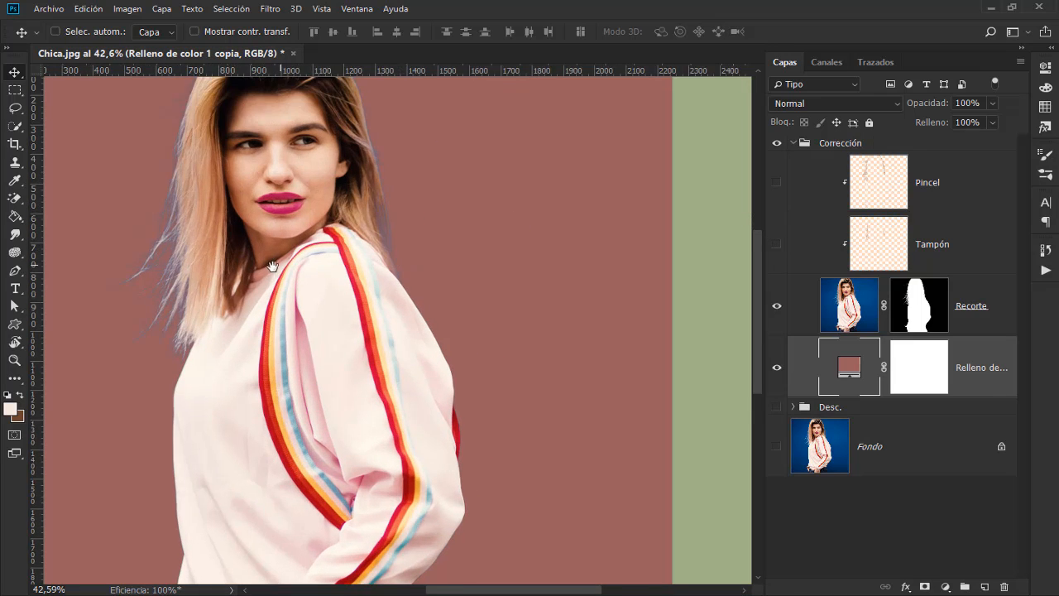
left_click_drag(267, 266, 399, 327)
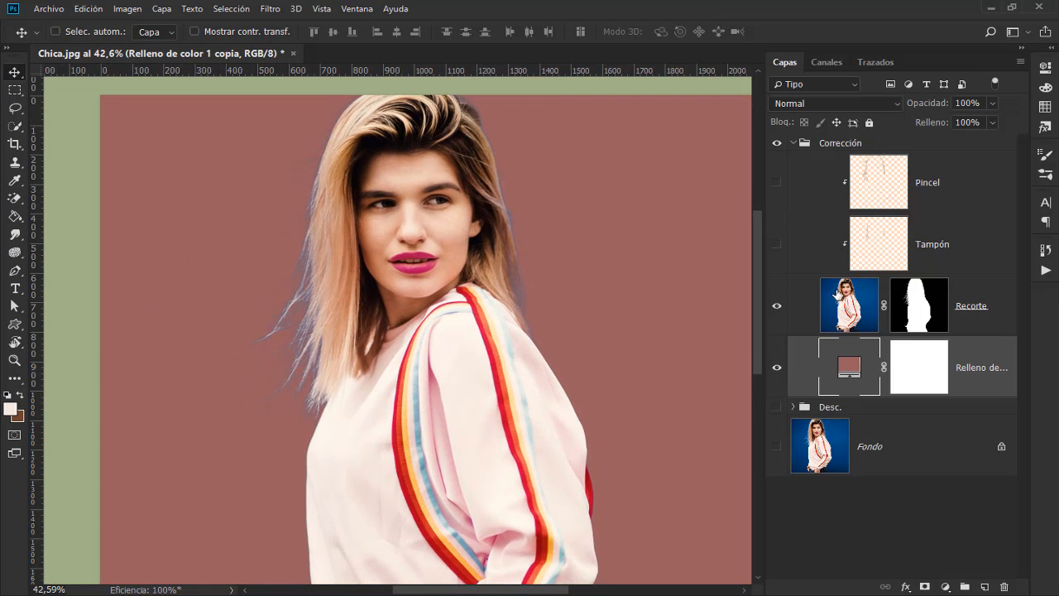
left_click(778, 246)
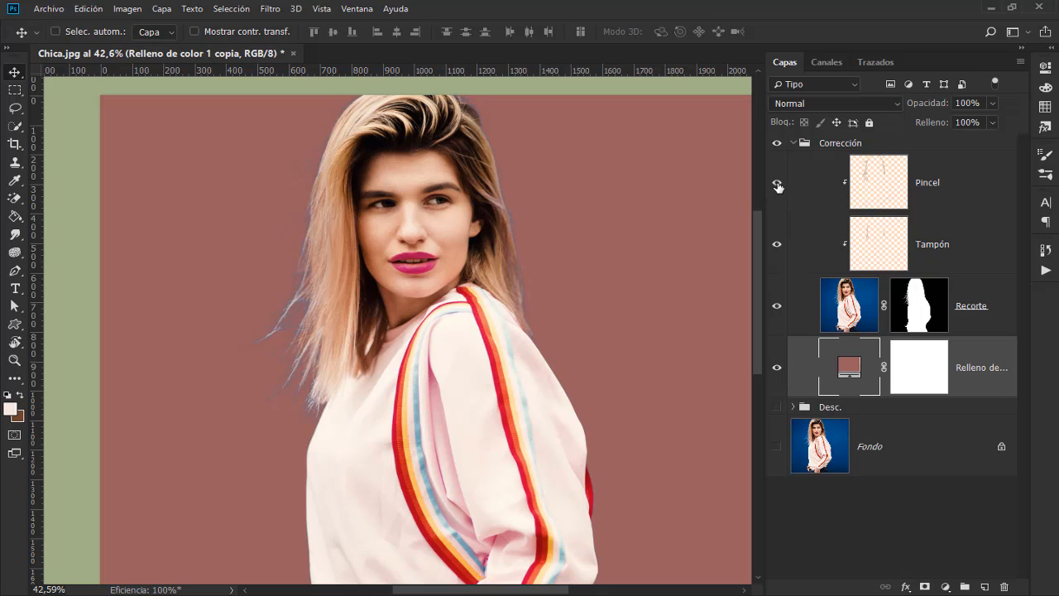